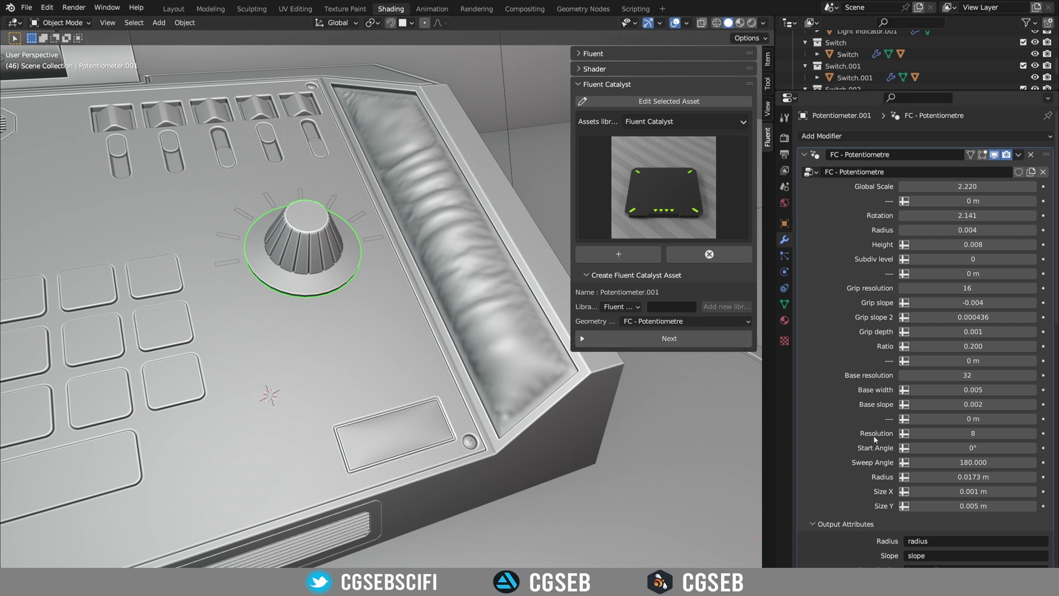
Try widening the knob's ring base, then undo the Base width change.
{"action": "scroll", "coordinate": [881, 326], "scroll_direction": "down", "scroll_amount": 2}
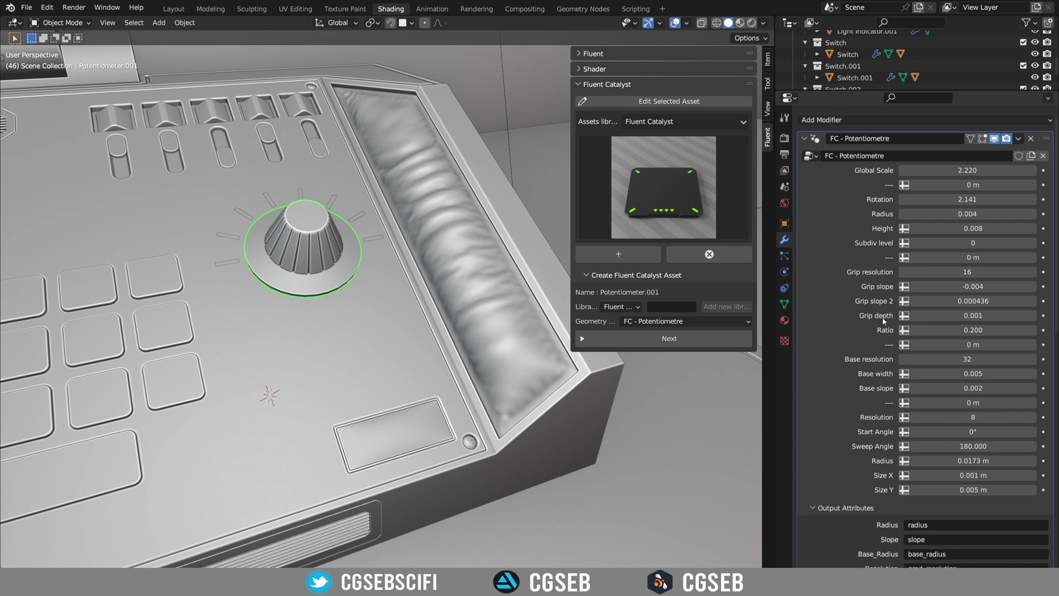
{"action": "scroll", "coordinate": [882, 328], "scroll_direction": "up", "scroll_amount": 2}
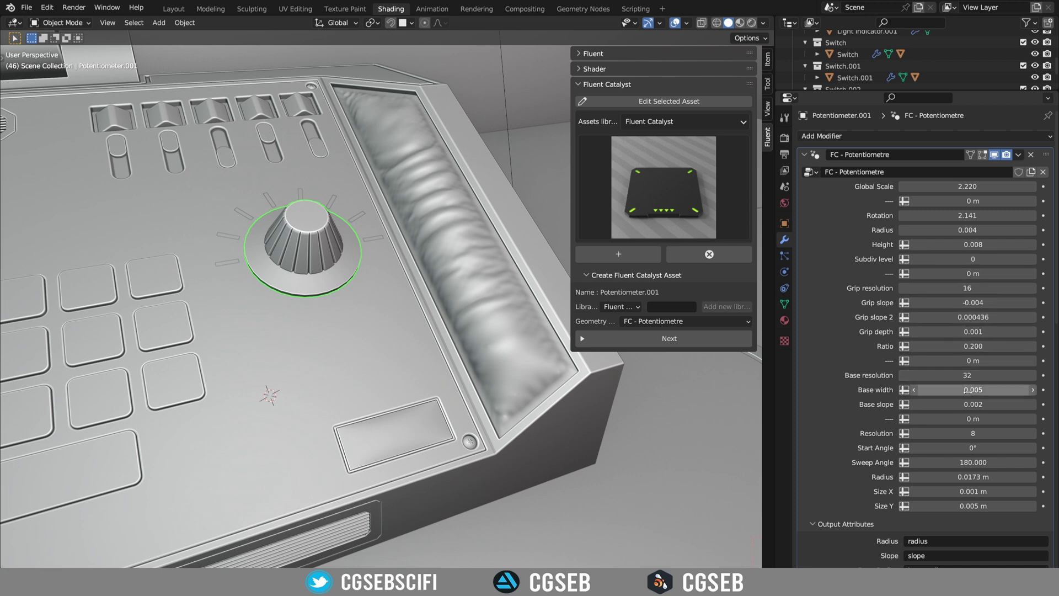
{"action": "left_click_drag", "start_coordinate": [964, 389], "coordinate": [990, 390]}
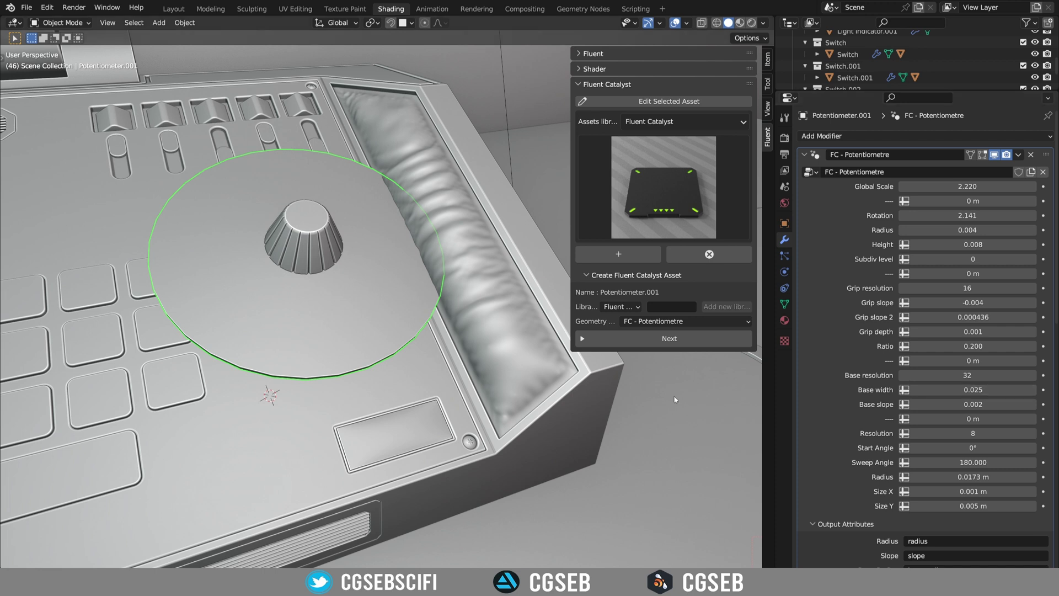
{"action": "key", "text": "ctrl+z"}
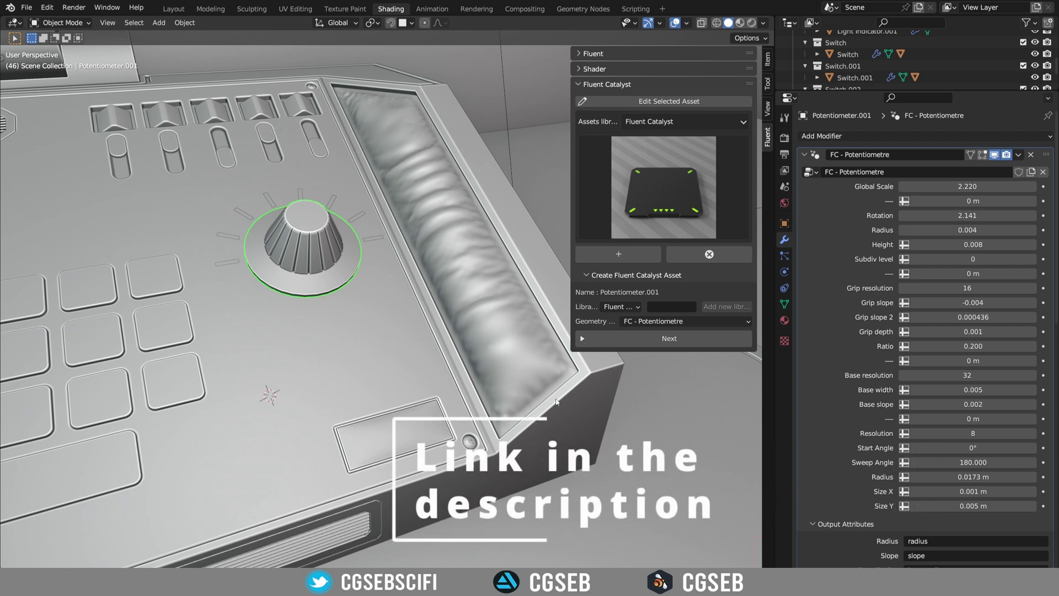
Add a new Potentiometer from the Fluent Catalyst asset grid.
{"action": "left_click", "coordinate": [643, 192]}
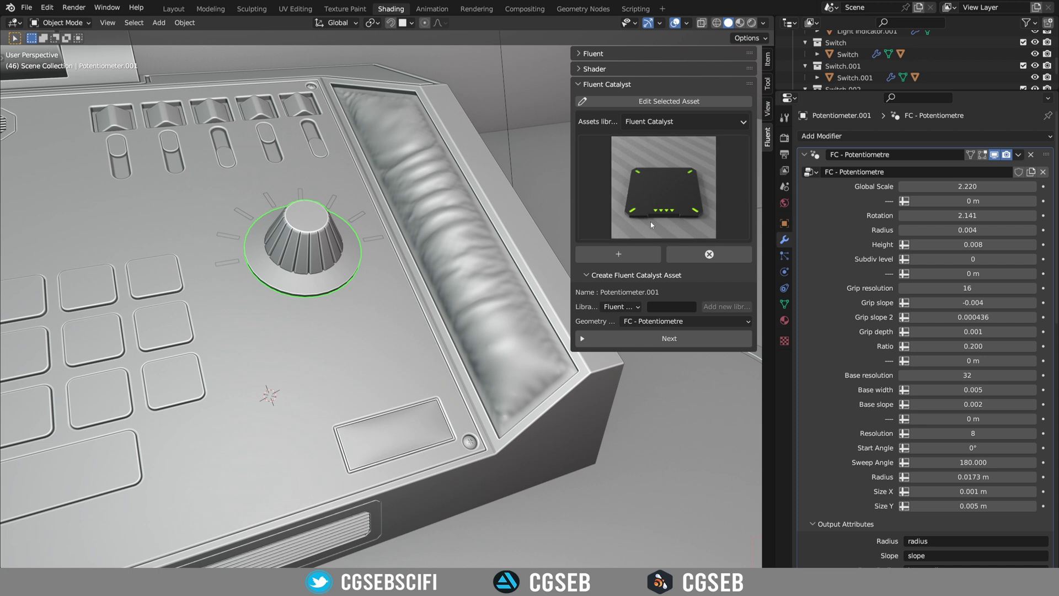
{"action": "left_click", "coordinate": [649, 203]}
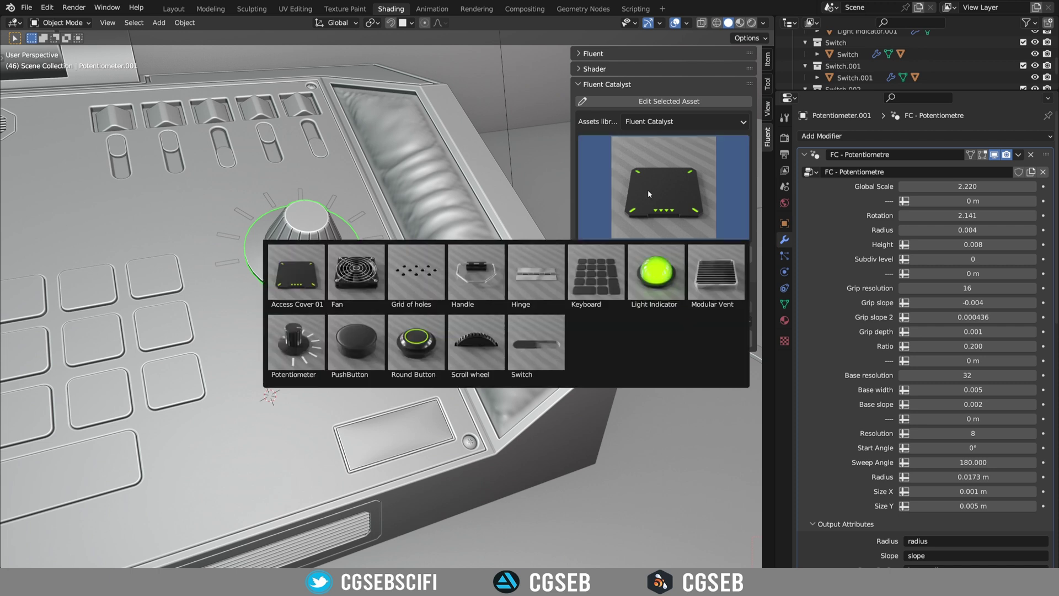
{"action": "left_click", "coordinate": [306, 340]}
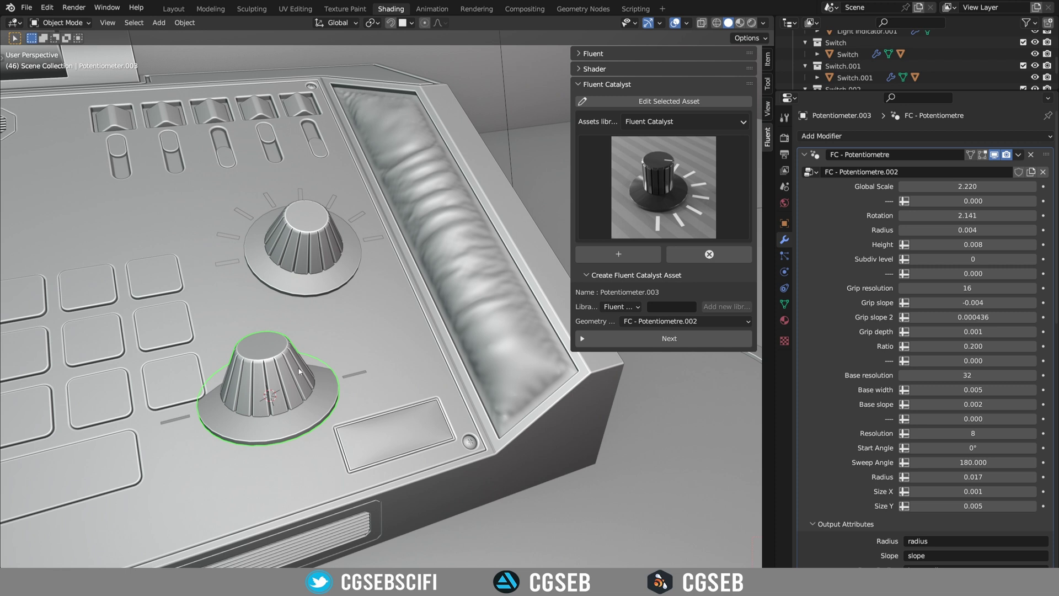
Grab Potentiometer.003 and place it up-right, just below the first knob.
{"action": "key", "text": "g"}
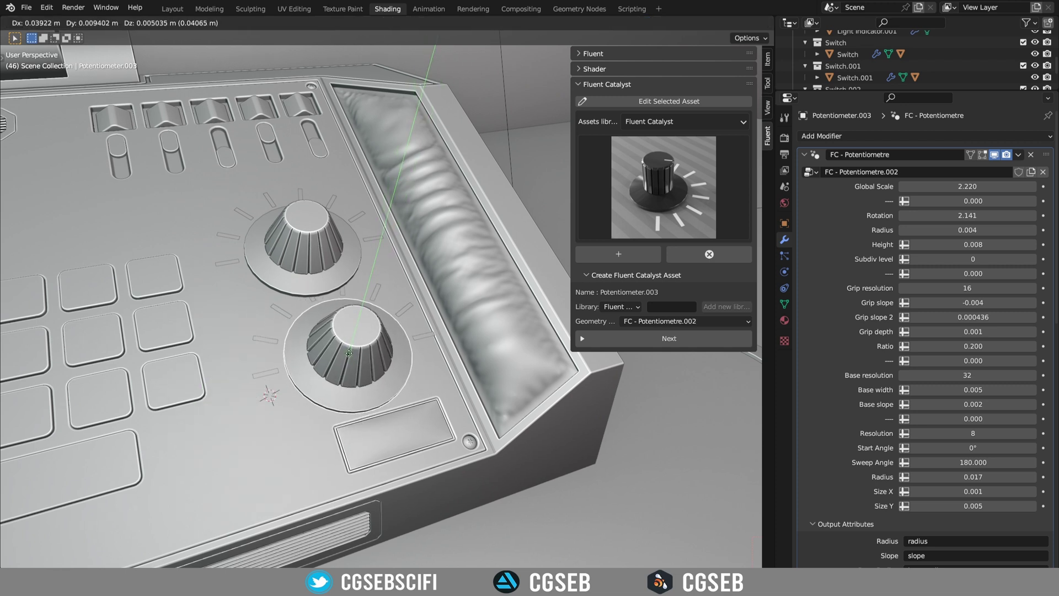
{"action": "left_click", "coordinate": [349, 339]}
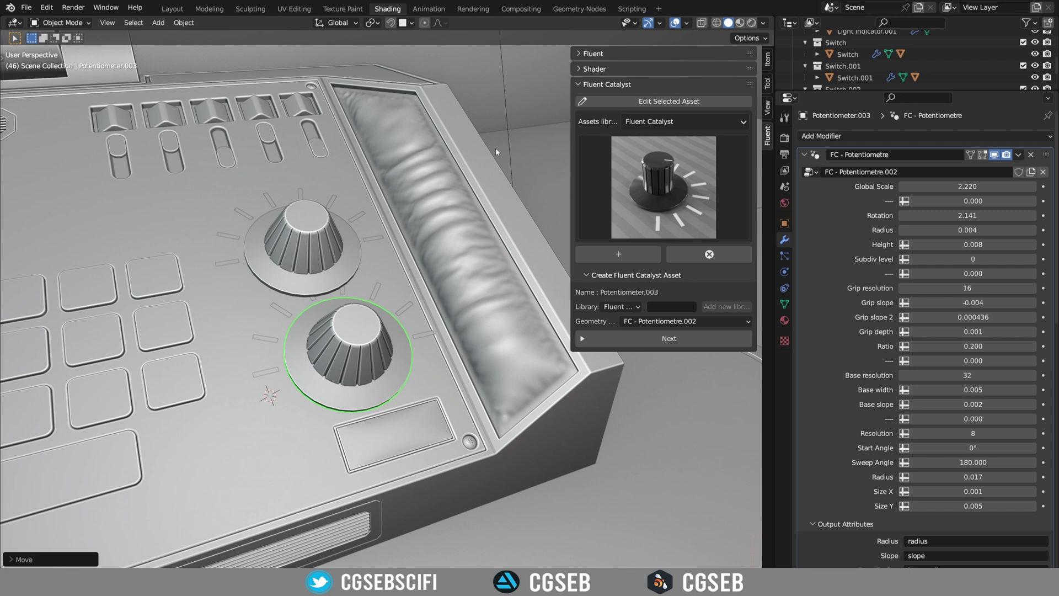
Edit the Potentiometer.003 asset and browse its input menu, including the Grip group.
{"action": "left_click", "coordinate": [668, 103]}
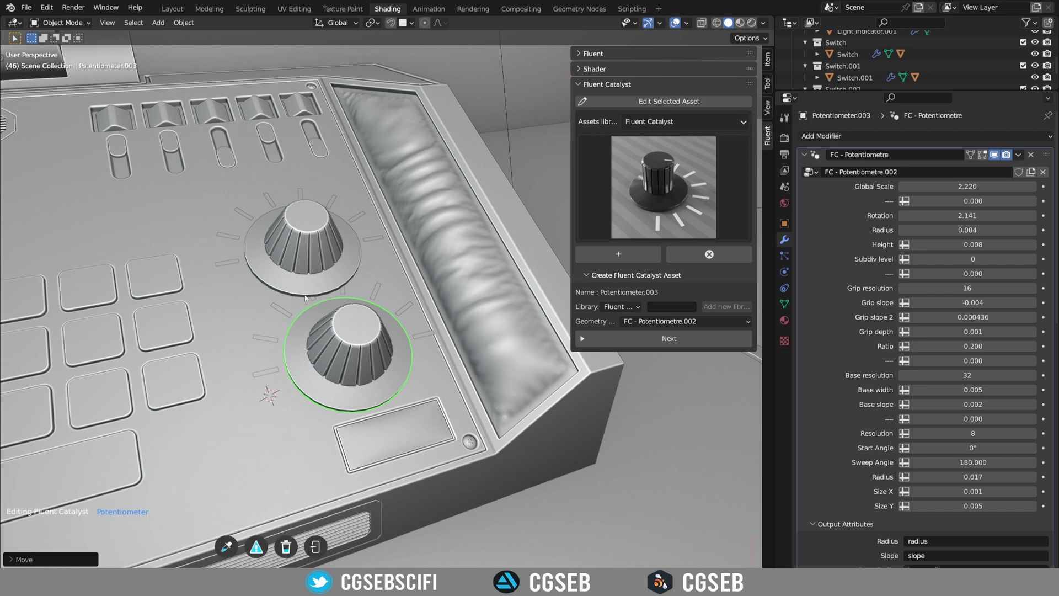
{"action": "middle_click_drag", "start_coordinate": [454, 285], "coordinate": [474, 330]}
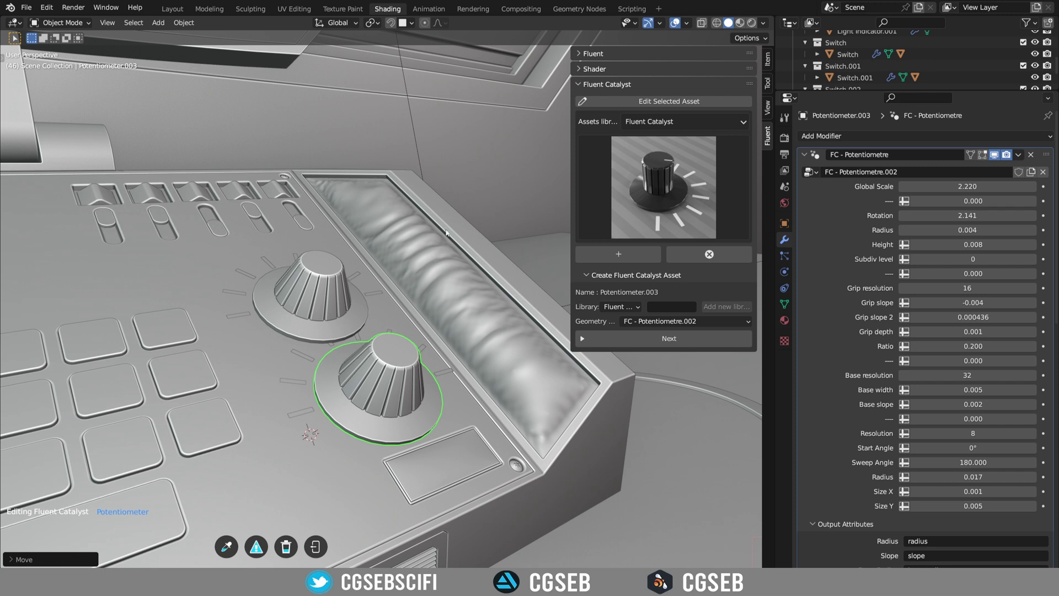
{"action": "right_click", "coordinate": [440, 211]}
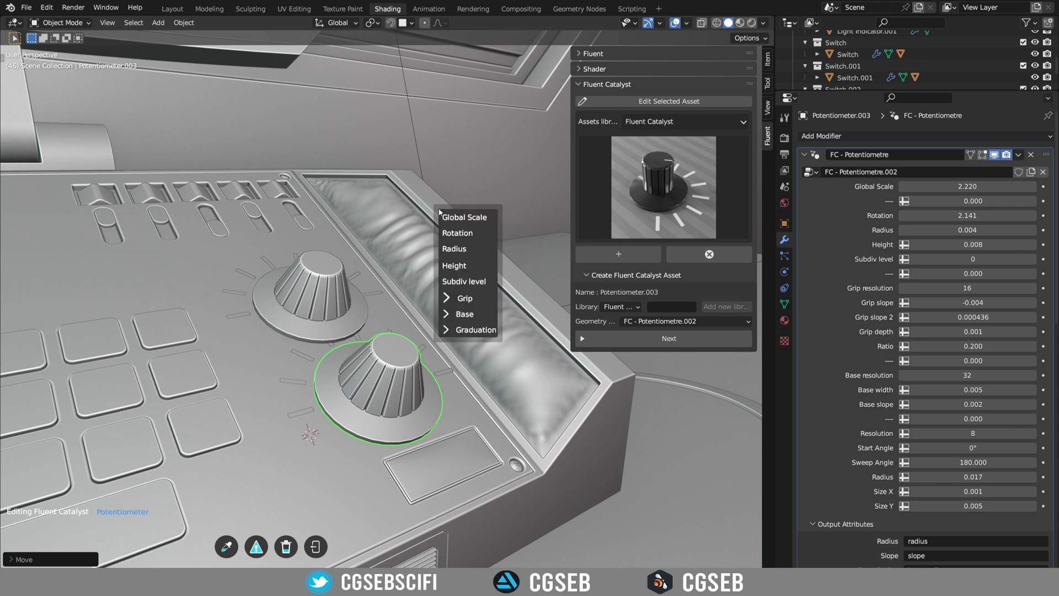
{"action": "left_click", "coordinate": [477, 303]}
{"action": "left_click", "coordinate": [478, 301]}
Set the new knob's Global Scale to 1.342.
{"action": "left_click", "coordinate": [467, 219]}
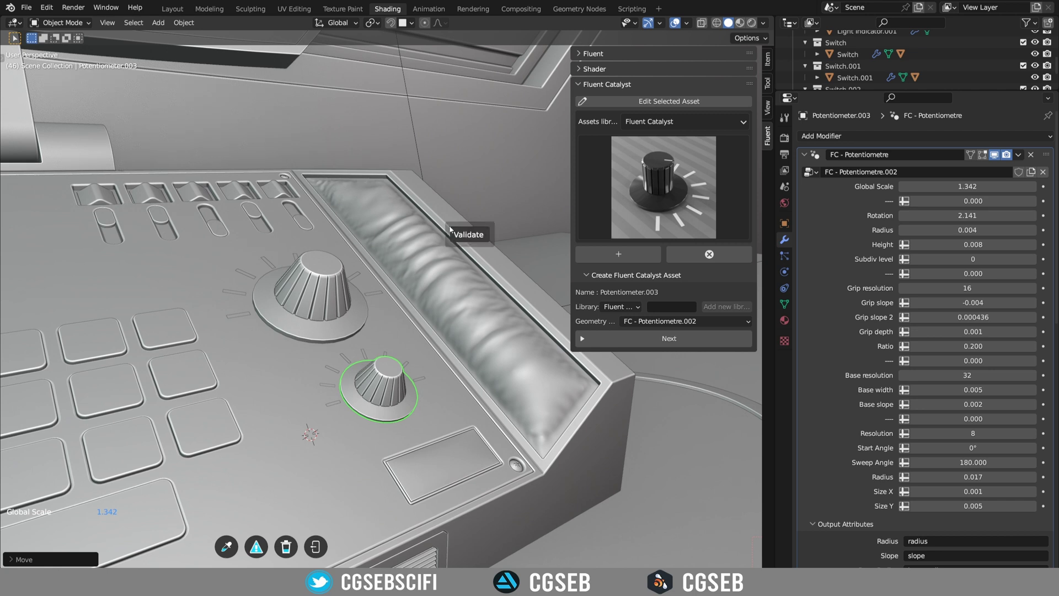
{"action": "left_click", "coordinate": [479, 234]}
{"action": "middle_click_drag", "start_coordinate": [498, 213], "coordinate": [434, 226]}
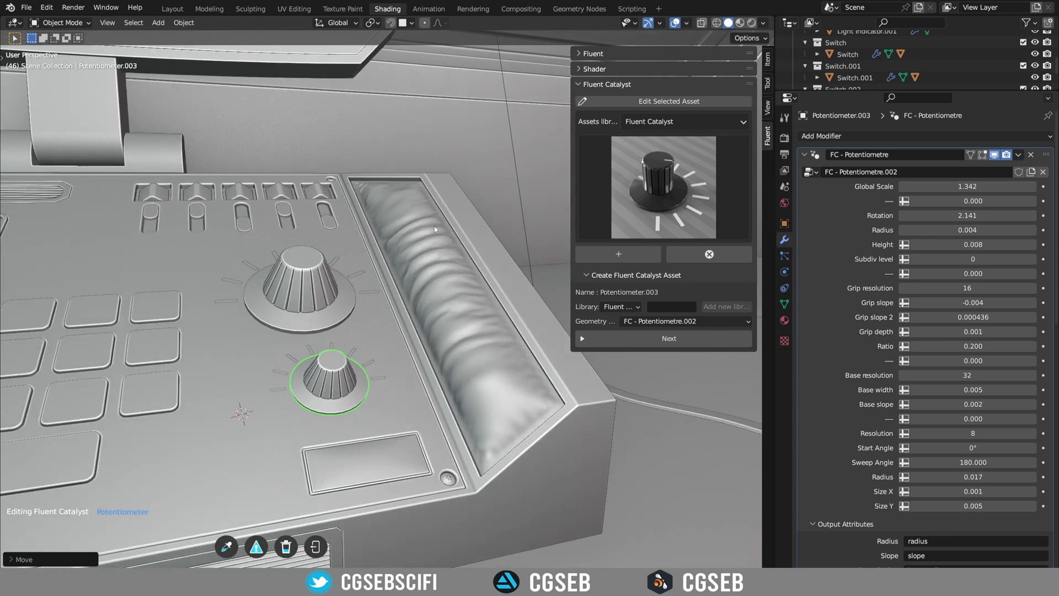
{"action": "middle_click_drag", "start_coordinate": [425, 267], "coordinate": [430, 300]}
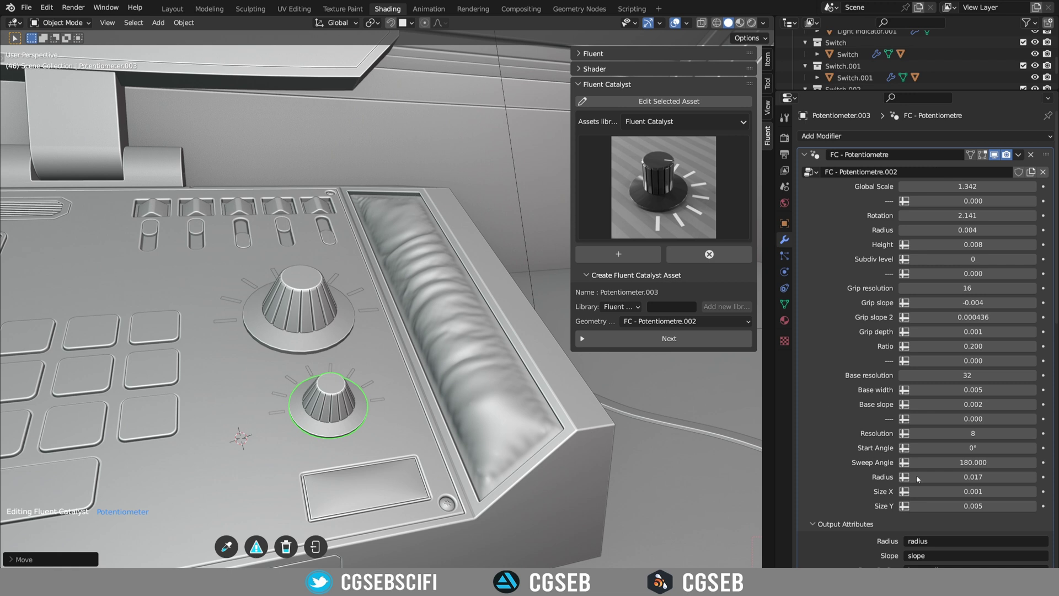
Set the knob's Rotation to 11.622 and Radius to 0.006.
{"action": "right_click", "coordinate": [426, 255]}
{"action": "left_click", "coordinate": [456, 276]}
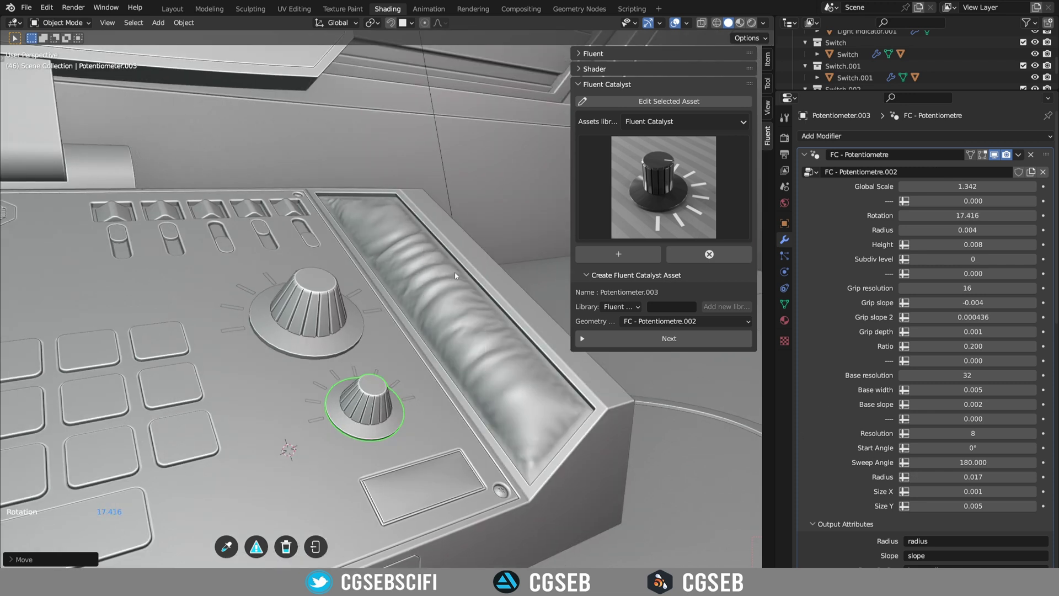
{"action": "left_click", "coordinate": [435, 272]}
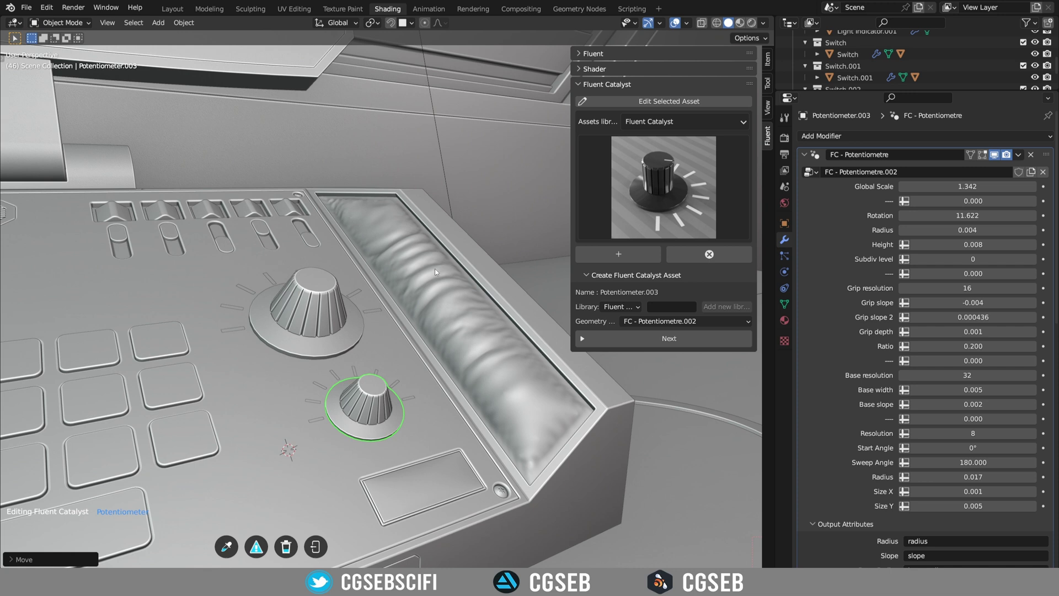
{"action": "right_click", "coordinate": [435, 272]}
{"action": "left_click", "coordinate": [460, 308]}
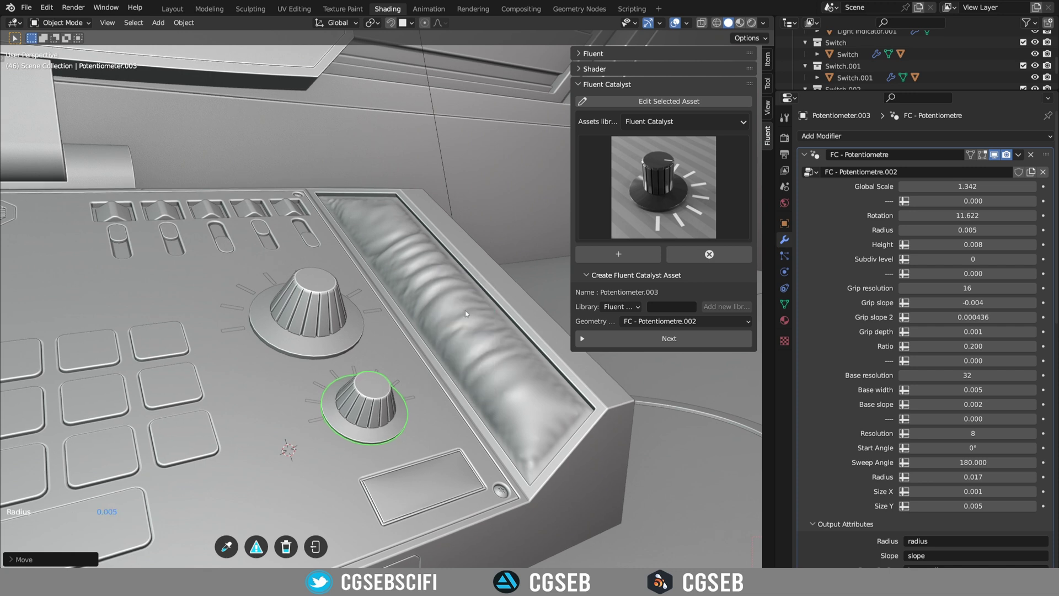
{"action": "left_click", "coordinate": [499, 315]}
Raise the knob's Height to 0.021 and the Graduation Radius to 0.023.
{"action": "right_click", "coordinate": [441, 272]}
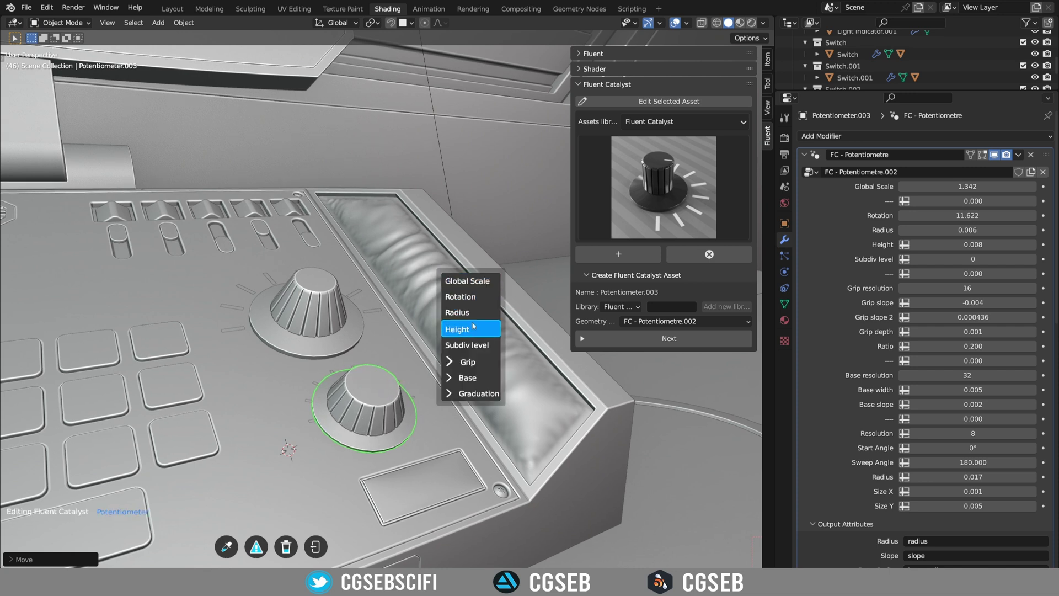
{"action": "left_click", "coordinate": [469, 329]}
{"action": "left_click", "coordinate": [535, 319]}
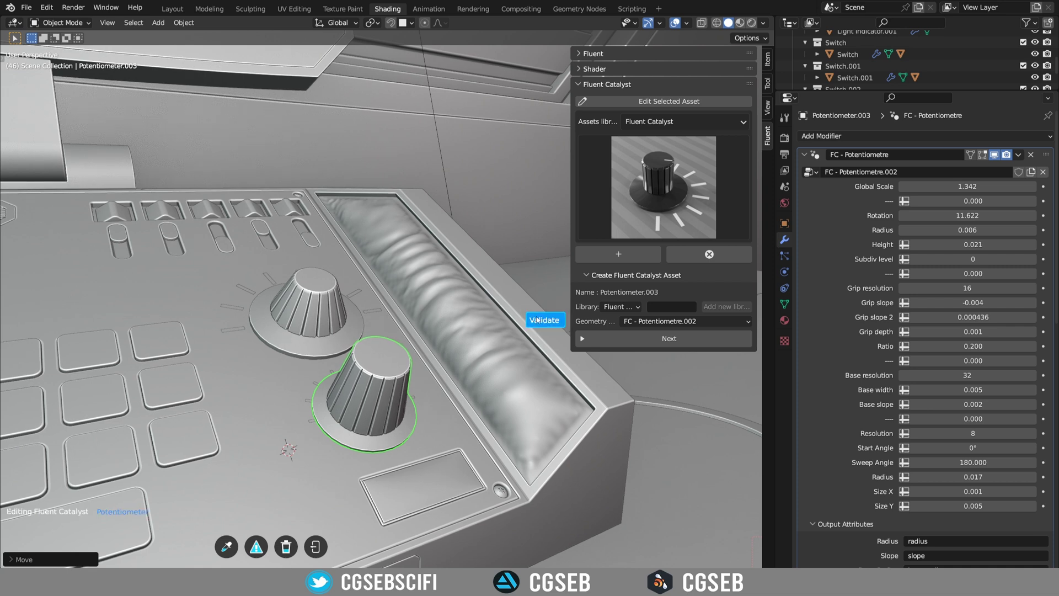
{"action": "right_click", "coordinate": [441, 272]}
{"action": "left_click", "coordinate": [465, 387]}
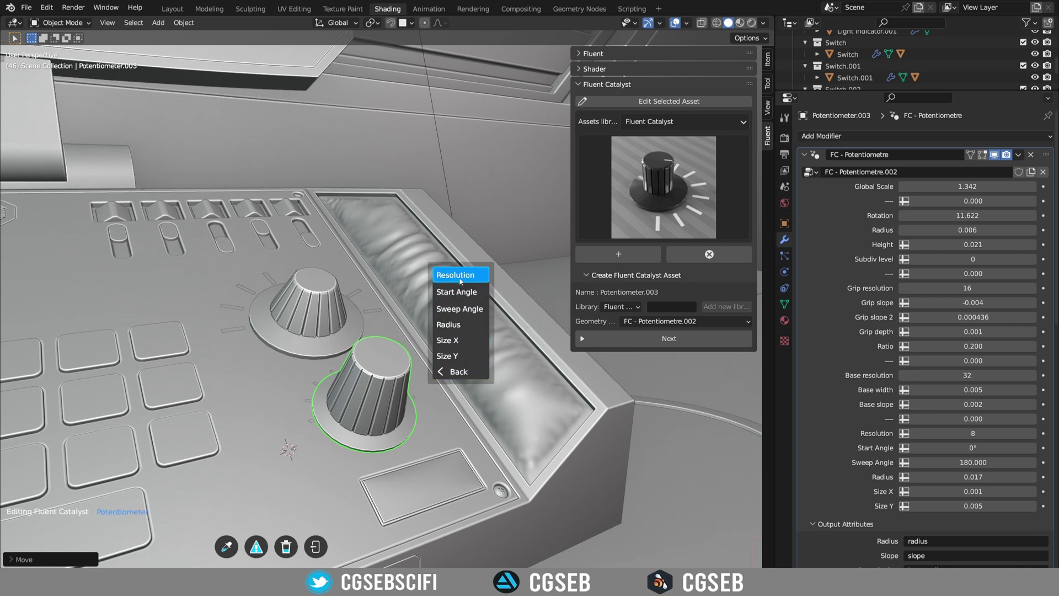
{"action": "left_click", "coordinate": [458, 324]}
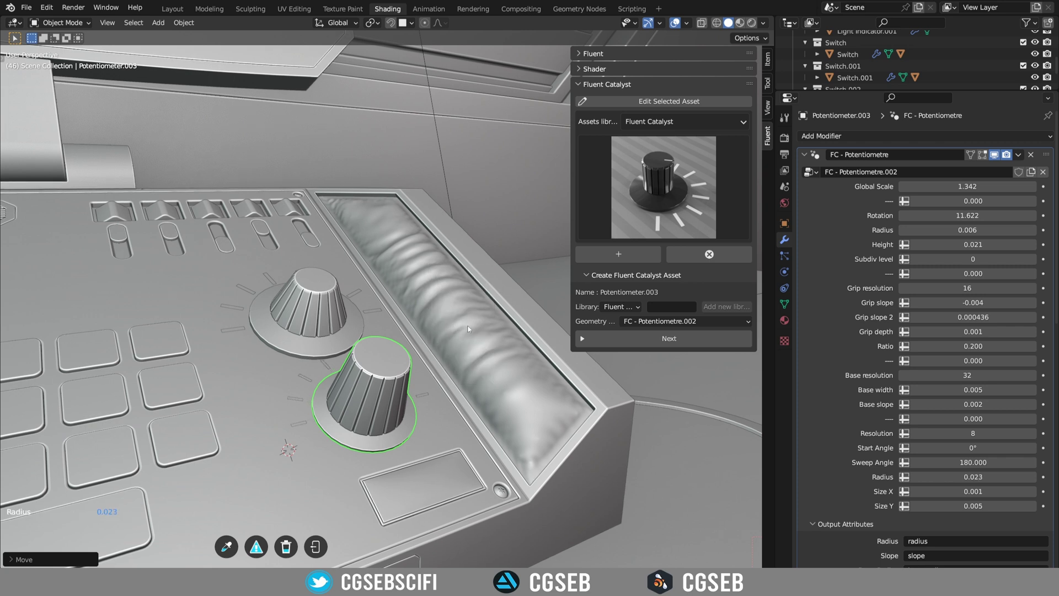
{"action": "left_click", "coordinate": [471, 330]}
{"action": "left_click", "coordinate": [472, 333]}
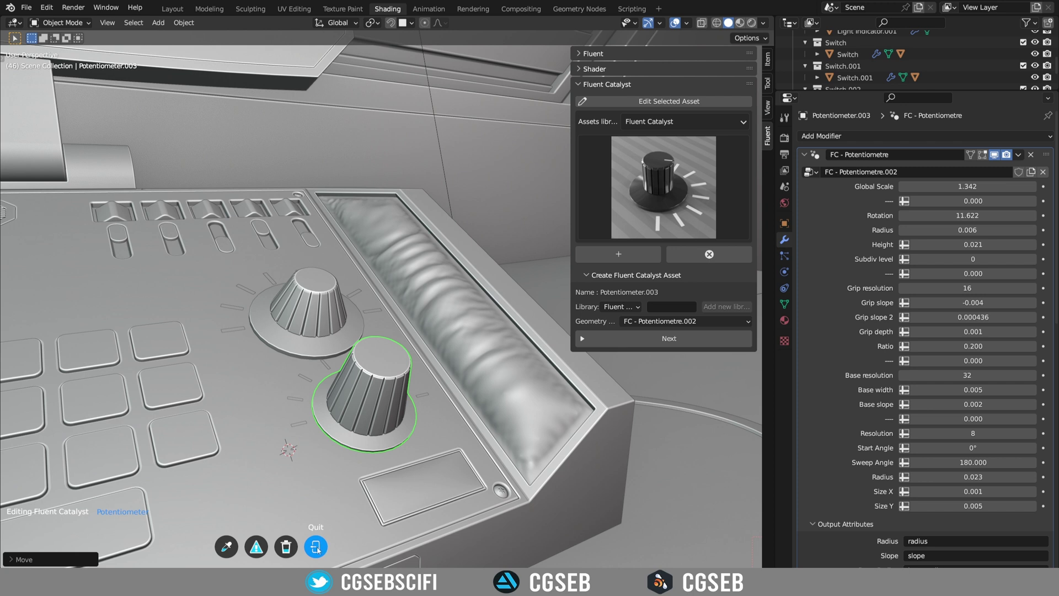
Finish editing the lower knob, then select the upper knob and edit its asset.
{"action": "left_click", "coordinate": [317, 547]}
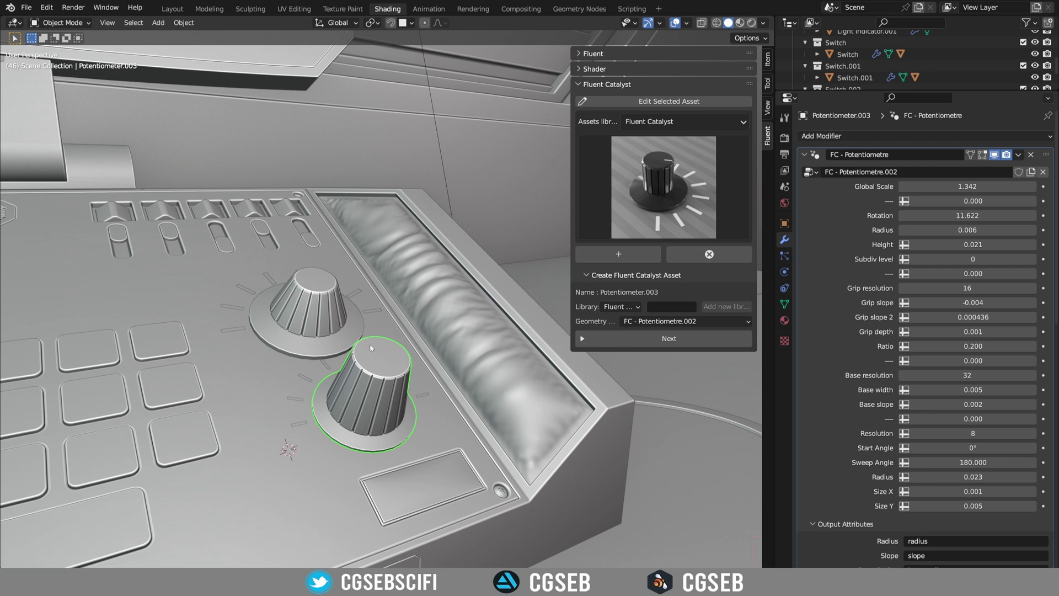
{"action": "mouse_move", "coordinate": [371, 347]}
{"action": "middle_mouse_down"}
{"action": "mouse_move", "coordinate": [389, 399]}
{"action": "mouse_move", "coordinate": [313, 398]}
{"action": "mouse_move", "coordinate": [372, 414]}
{"action": "mouse_move", "coordinate": [477, 414]}
{"action": "mouse_move", "coordinate": [356, 331]}
{"action": "middle_mouse_up"}
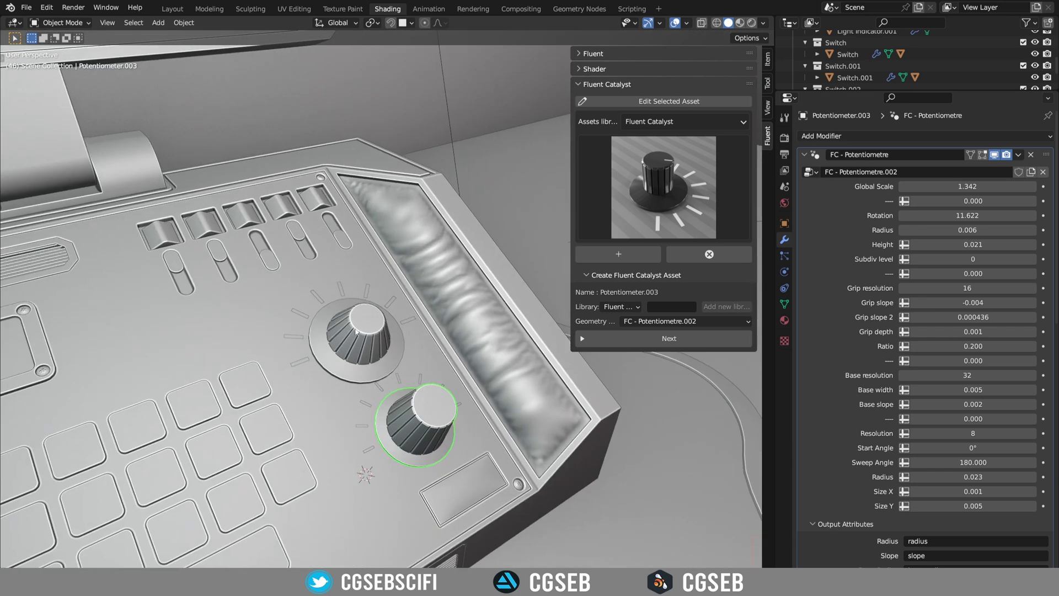
{"action": "left_click", "coordinate": [358, 324]}
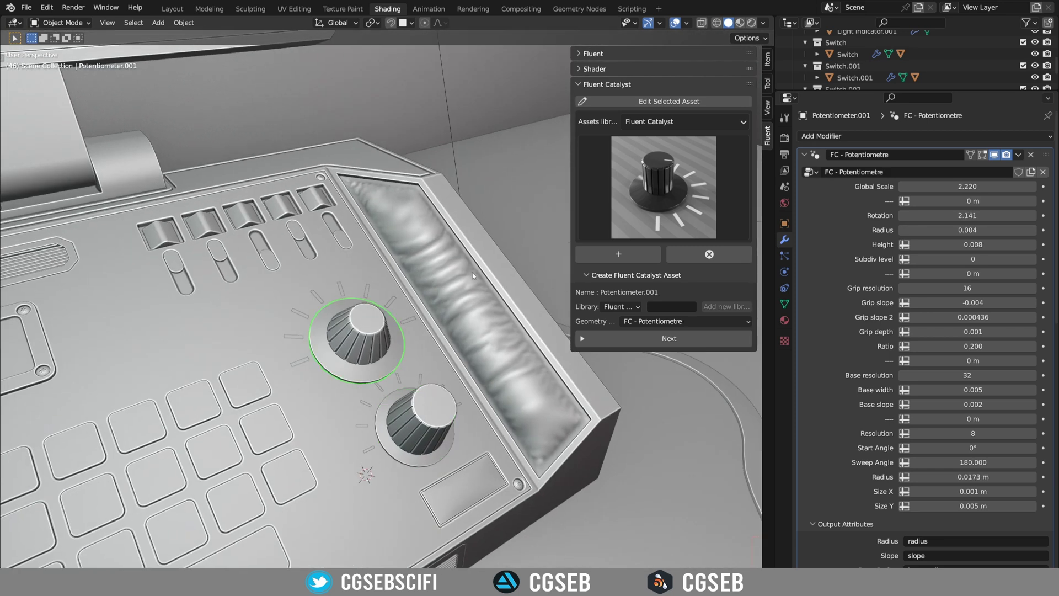
{"action": "left_click", "coordinate": [646, 100]}
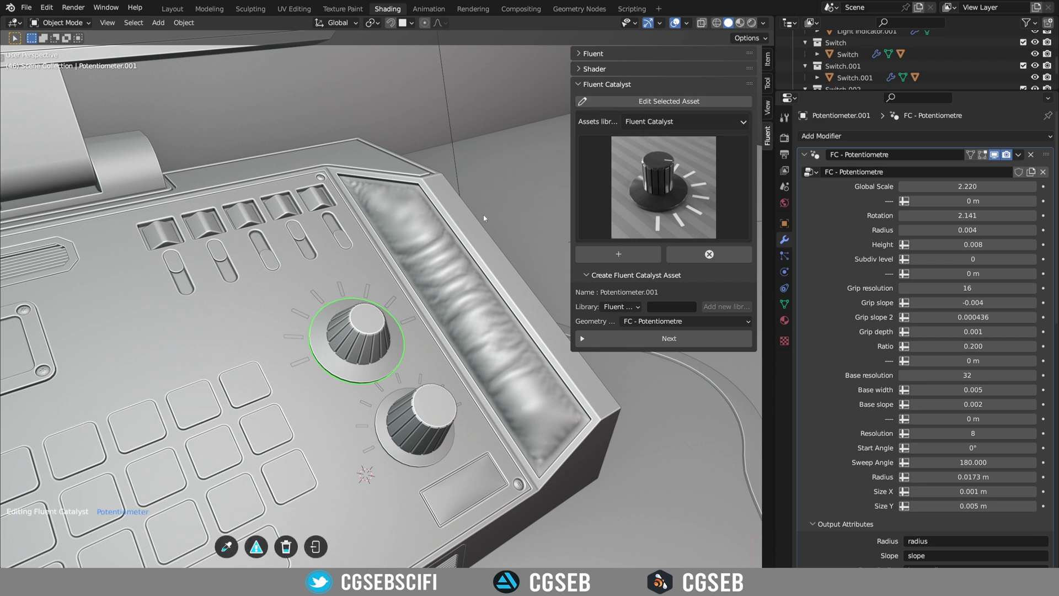
{"action": "middle_click_drag", "start_coordinate": [478, 353], "coordinate": [493, 342]}
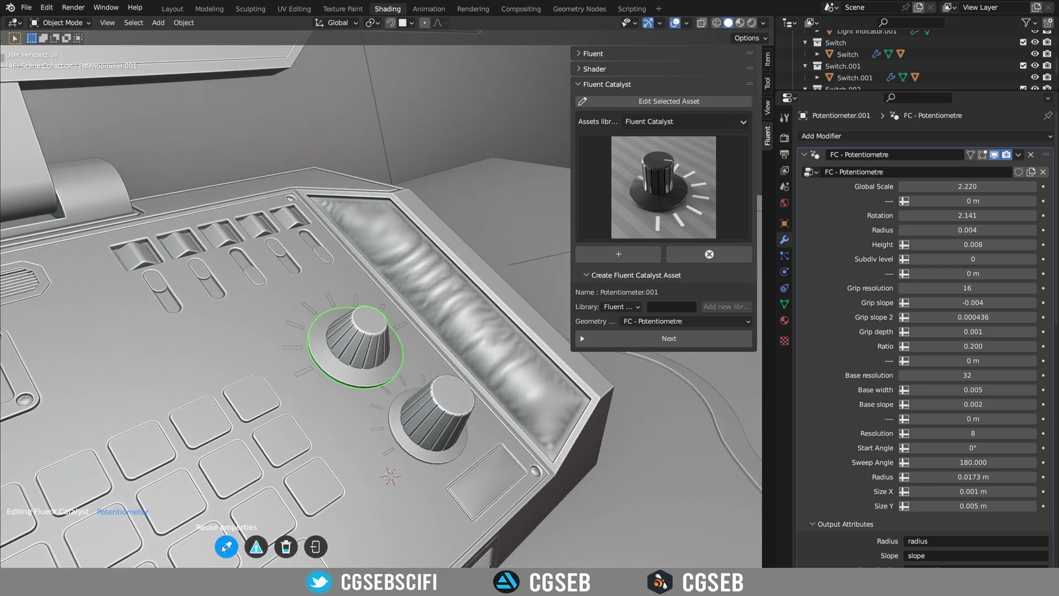
{"action": "middle_click_drag", "start_coordinate": [298, 485], "coordinate": [338, 467]}
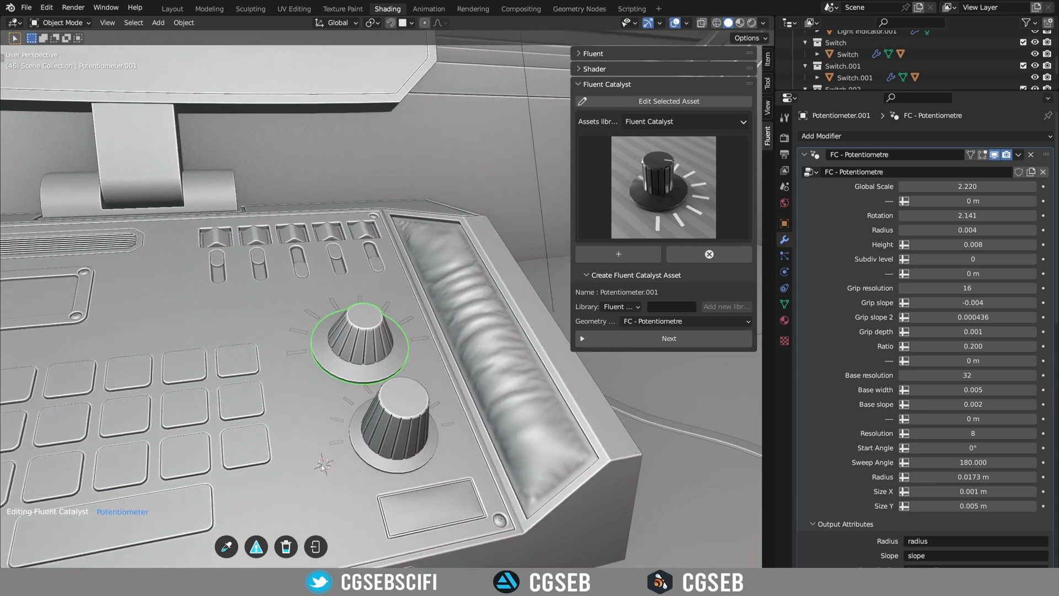
Copy the lower knob's settings onto the upper knob with the Pick another asset eyedropper.
{"action": "left_click", "coordinate": [231, 545]}
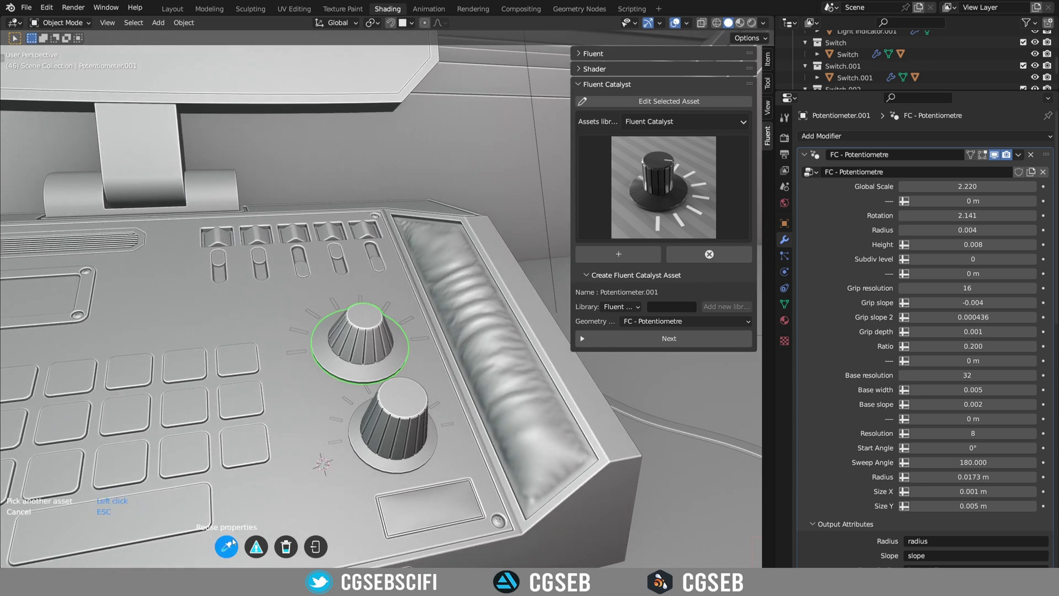
{"action": "left_click", "coordinate": [414, 408]}
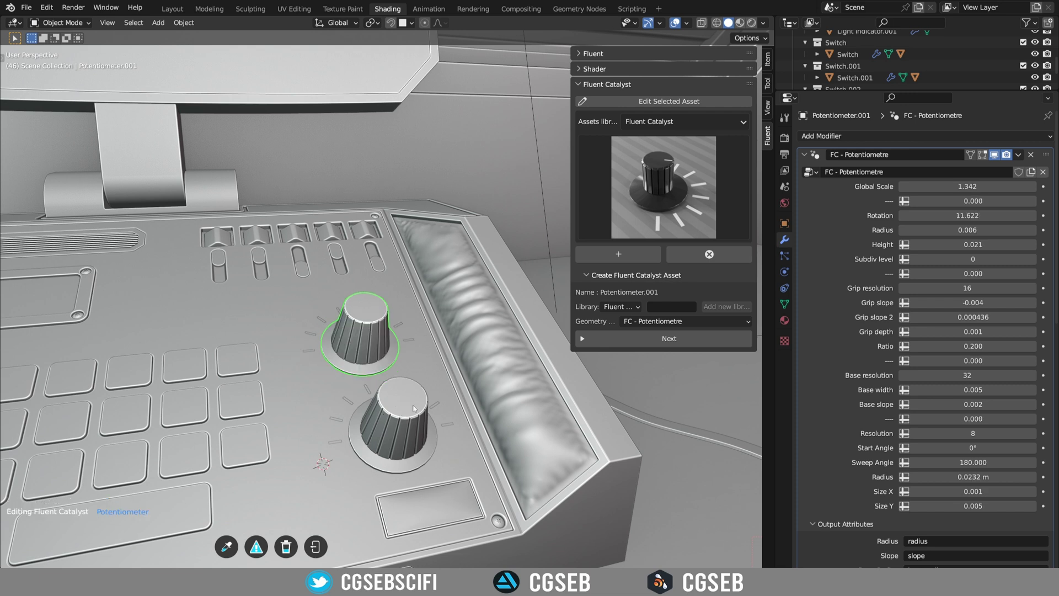
{"action": "middle_click_drag", "start_coordinate": [414, 408], "coordinate": [418, 337]}
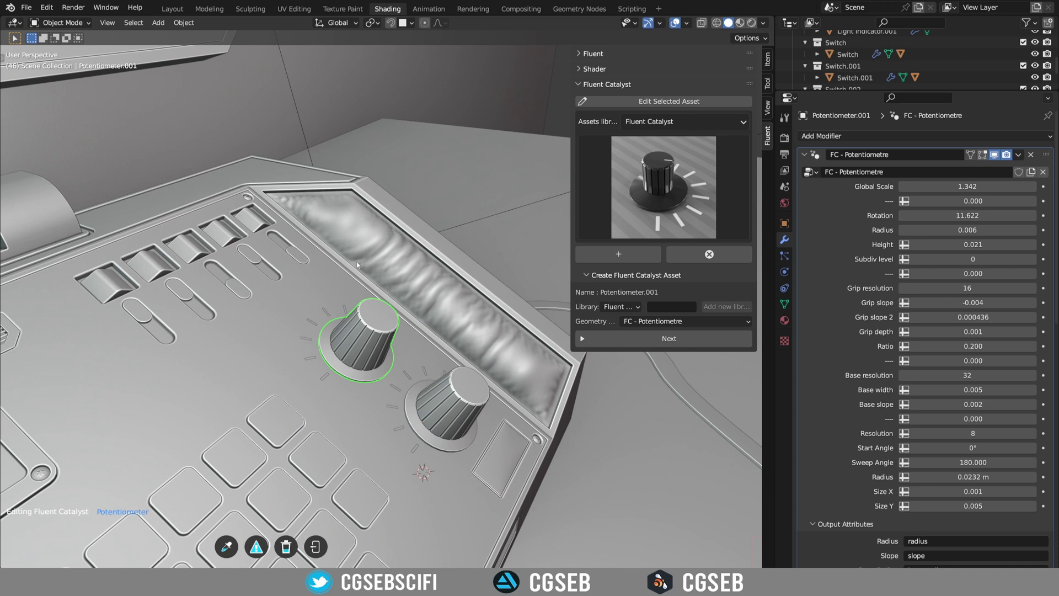
{"action": "middle_click_drag", "start_coordinate": [357, 262], "coordinate": [363, 347]}
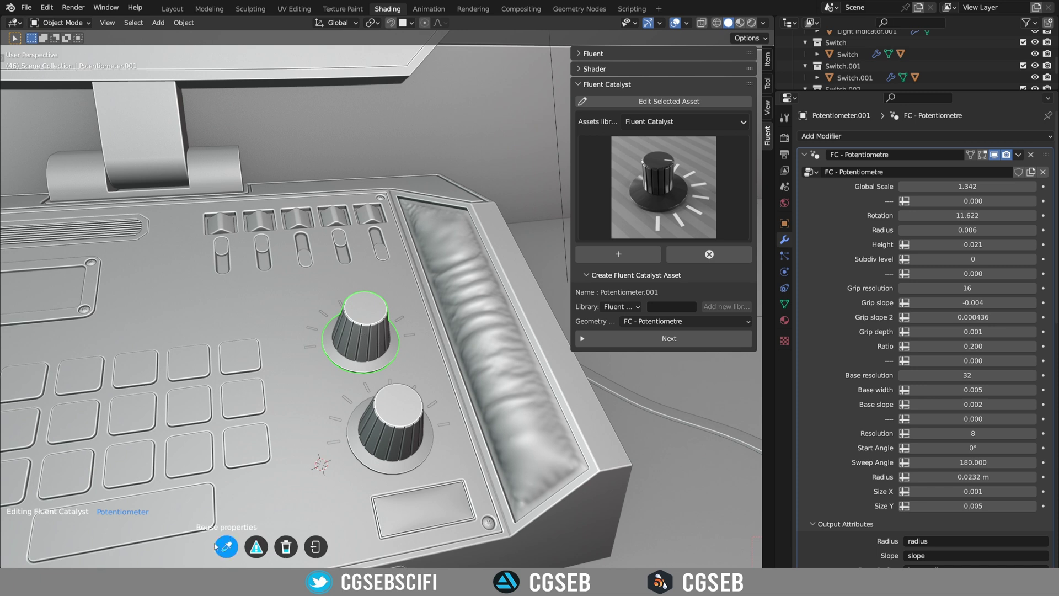
Reset Potentiometer.001 to defaults: Global Scale 15.000, Rotation 0.000, Radius 0.002, Height 0.008.
{"action": "left_click", "coordinate": [257, 546]}
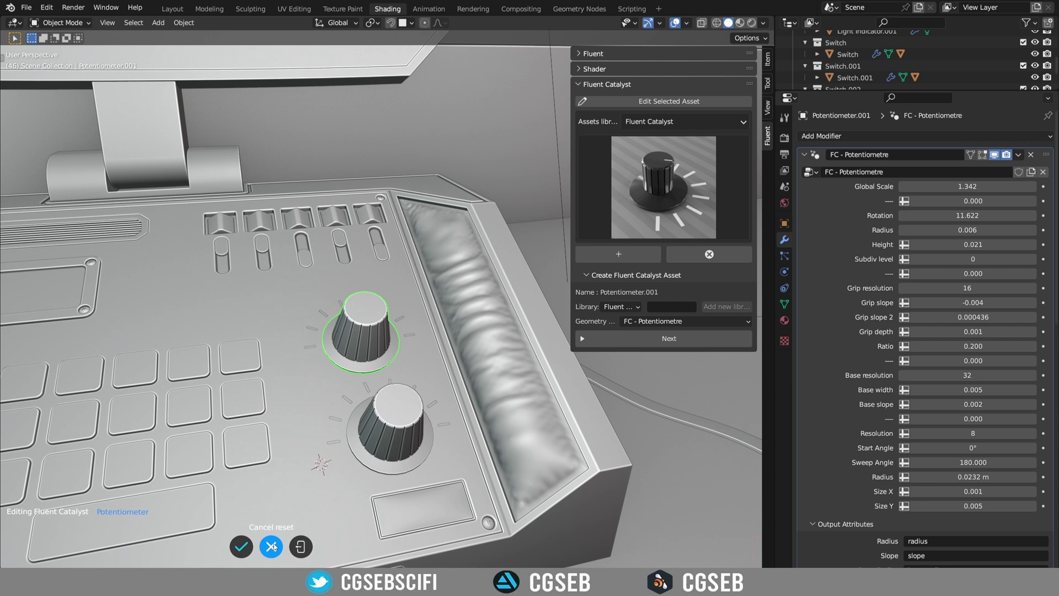
{"action": "left_click", "coordinate": [241, 546]}
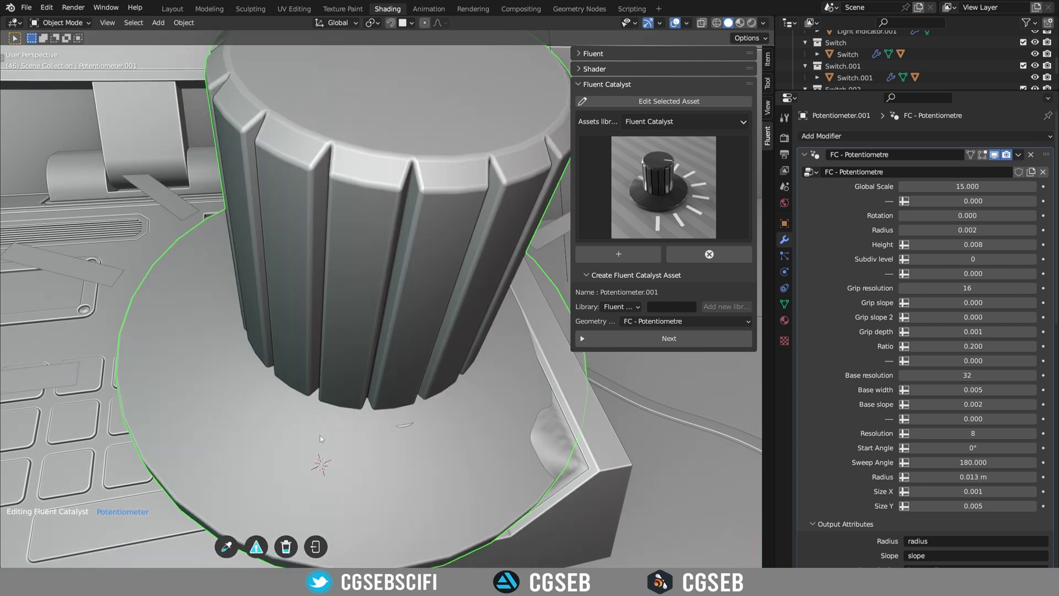
{"action": "scroll", "coordinate": [320, 438], "scroll_direction": "down", "scroll_amount": 4}
{"action": "middle_click_drag", "start_coordinate": [343, 396], "coordinate": [322, 432]}
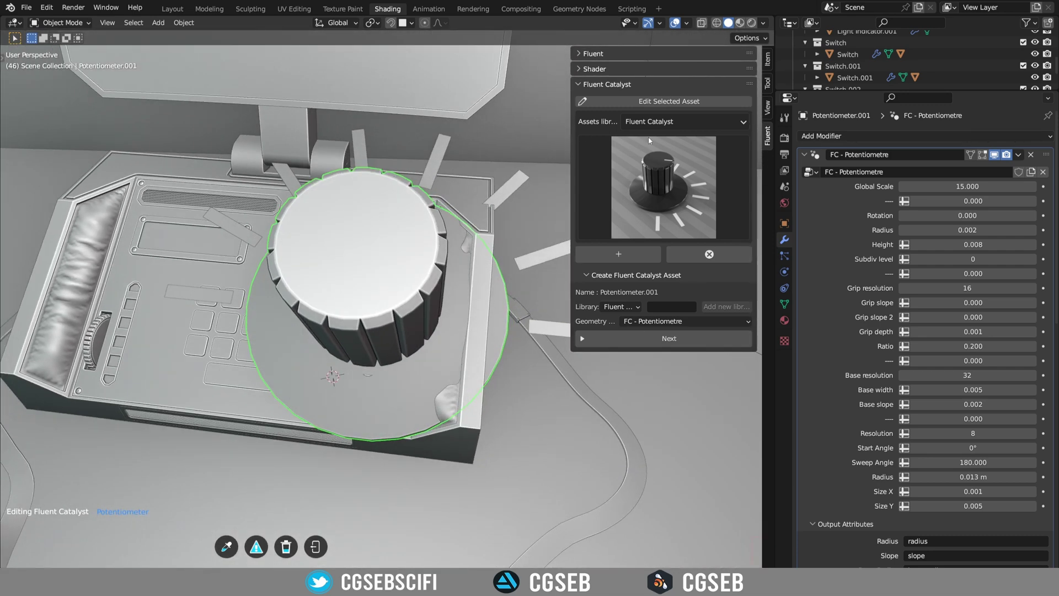
{"action": "middle_click_drag", "start_coordinate": [358, 314], "coordinate": [342, 334]}
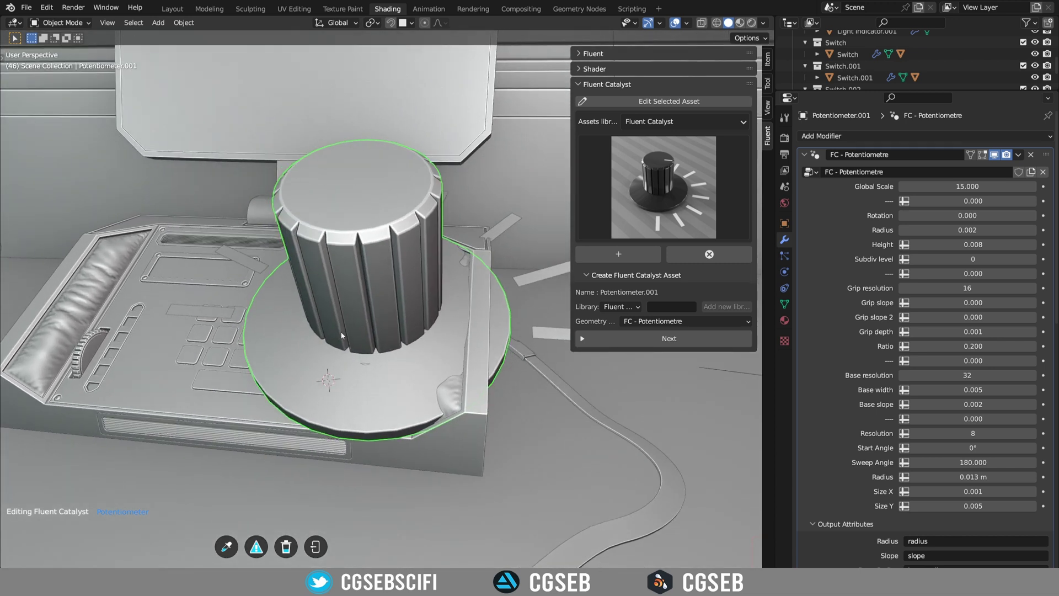
Remove the upper knob asset, then pick Potentiometer from the gallery and edit it.
{"action": "left_click", "coordinate": [286, 546]}
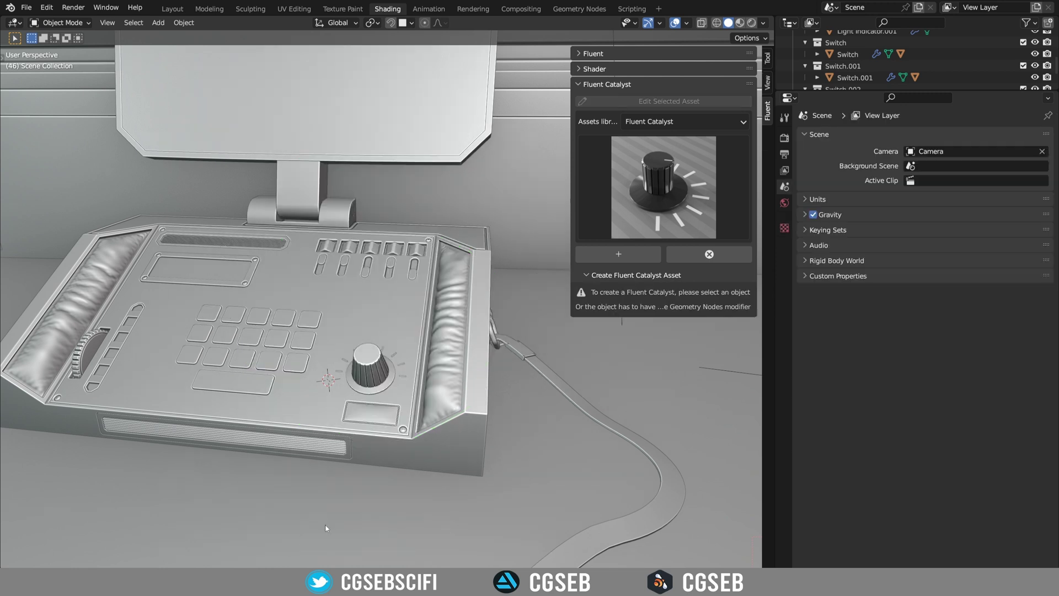
{"action": "middle_click_drag", "start_coordinate": [389, 382], "coordinate": [385, 417]}
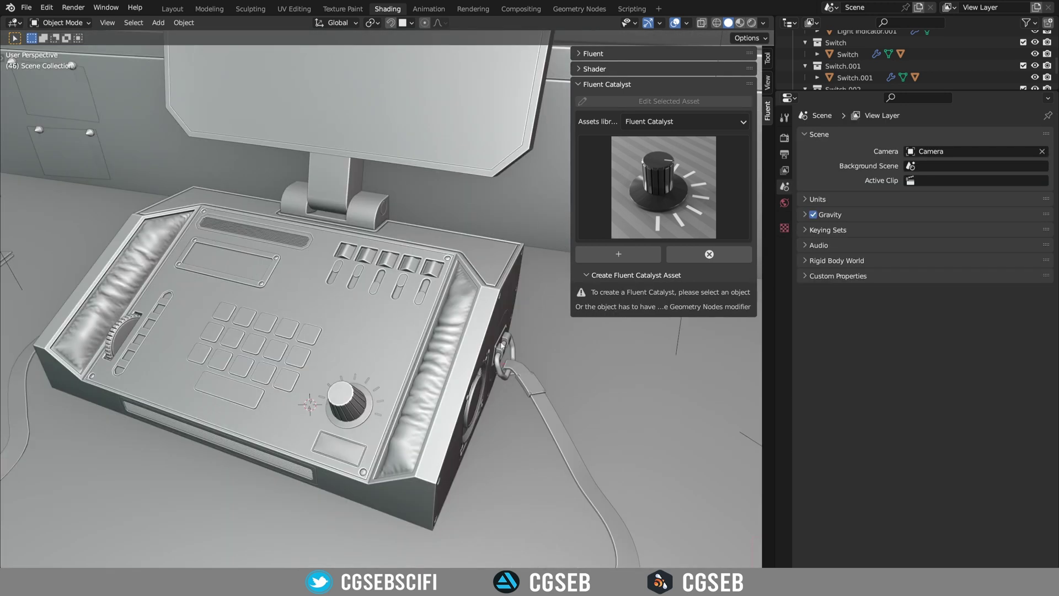
{"action": "left_click", "coordinate": [578, 212]}
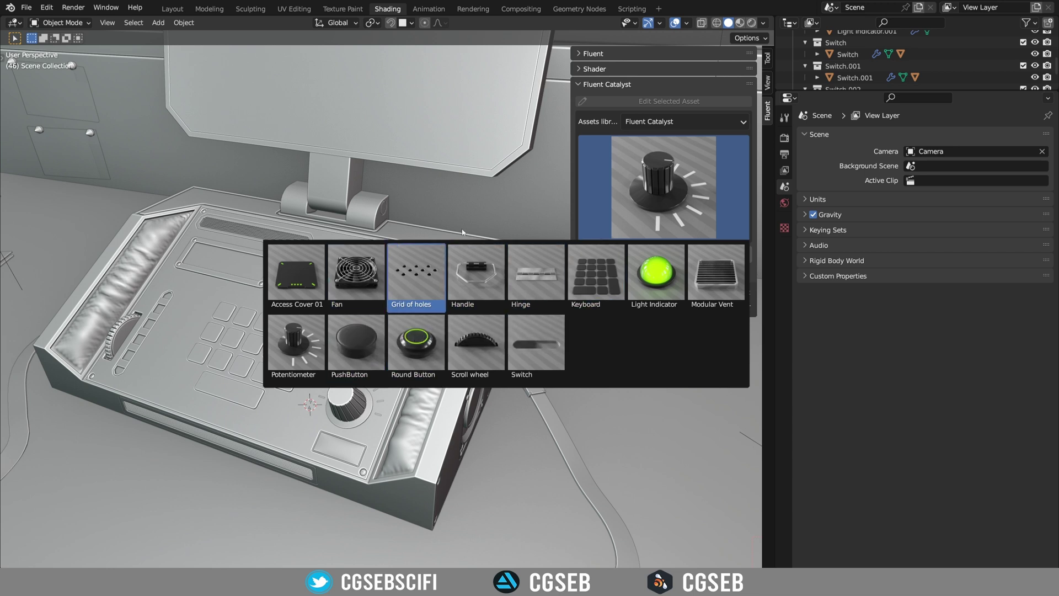
{"action": "left_click", "coordinate": [349, 411]}
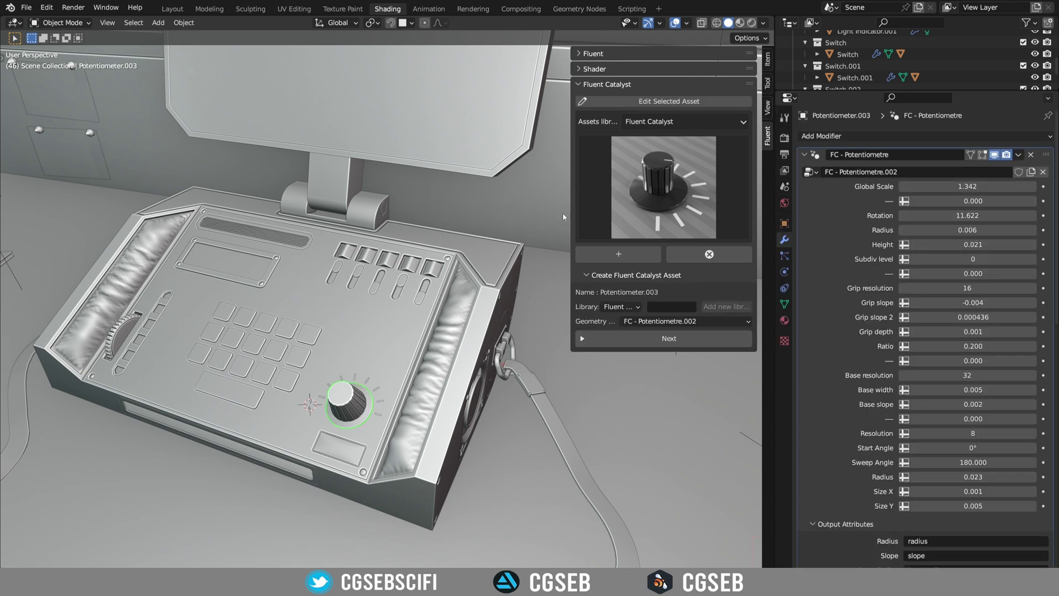
{"action": "left_click", "coordinate": [630, 102]}
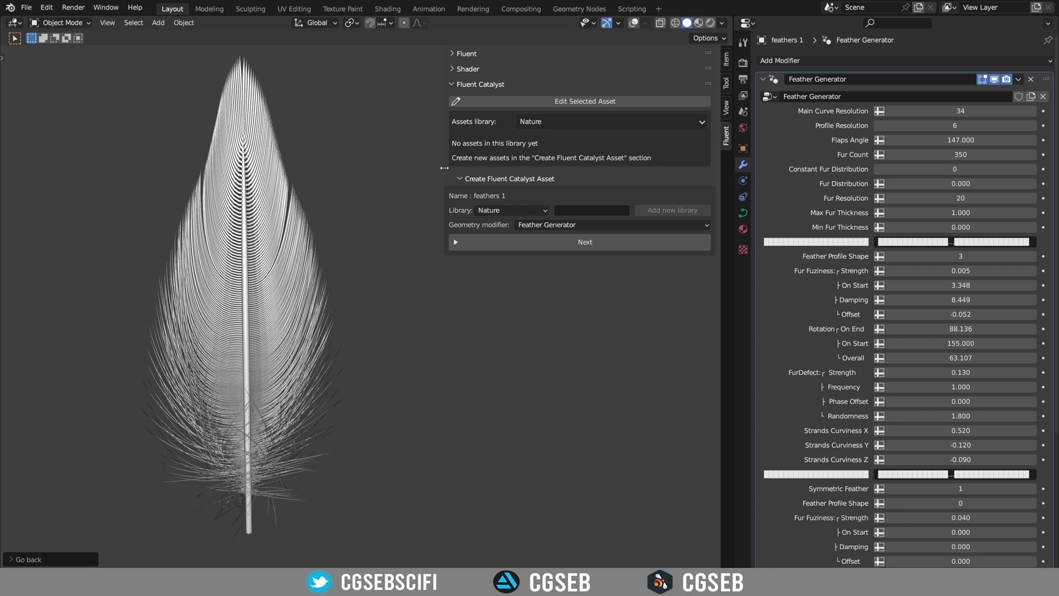
Target the Nature library with no new library name and the Feather Generator modifier.
{"action": "left_click", "coordinate": [525, 210]}
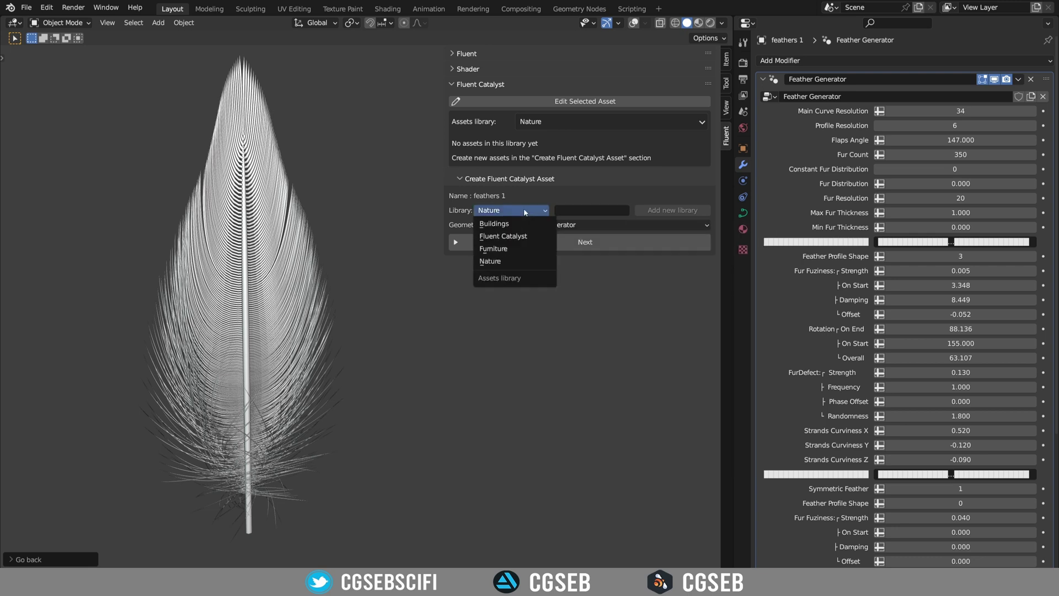
{"action": "left_click", "coordinate": [524, 261]}
{"action": "left_click", "coordinate": [593, 207]}
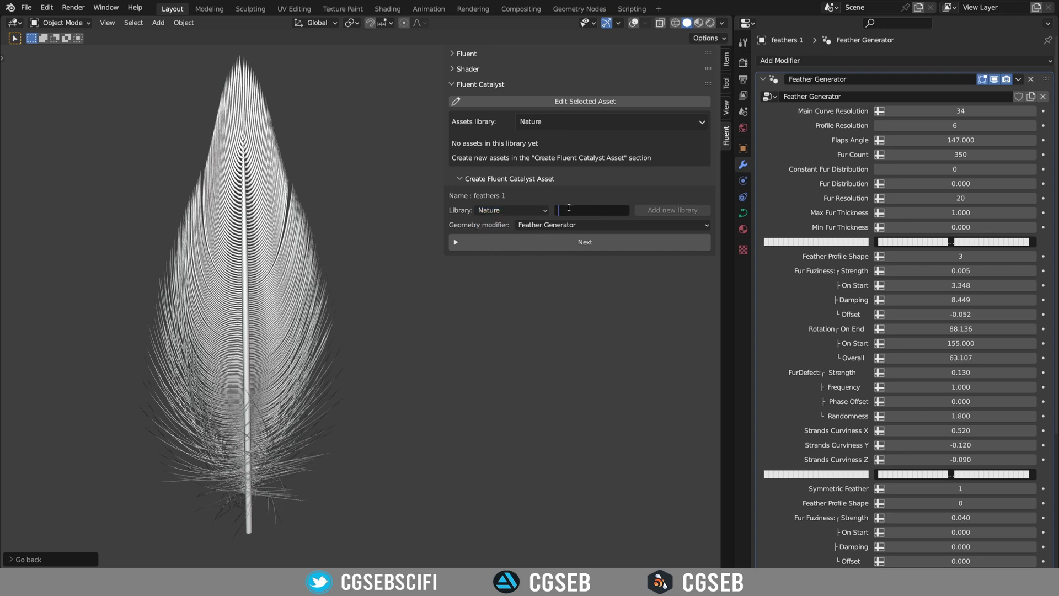
{"action": "left_click", "coordinate": [676, 208]}
{"action": "left_click", "coordinate": [590, 226]}
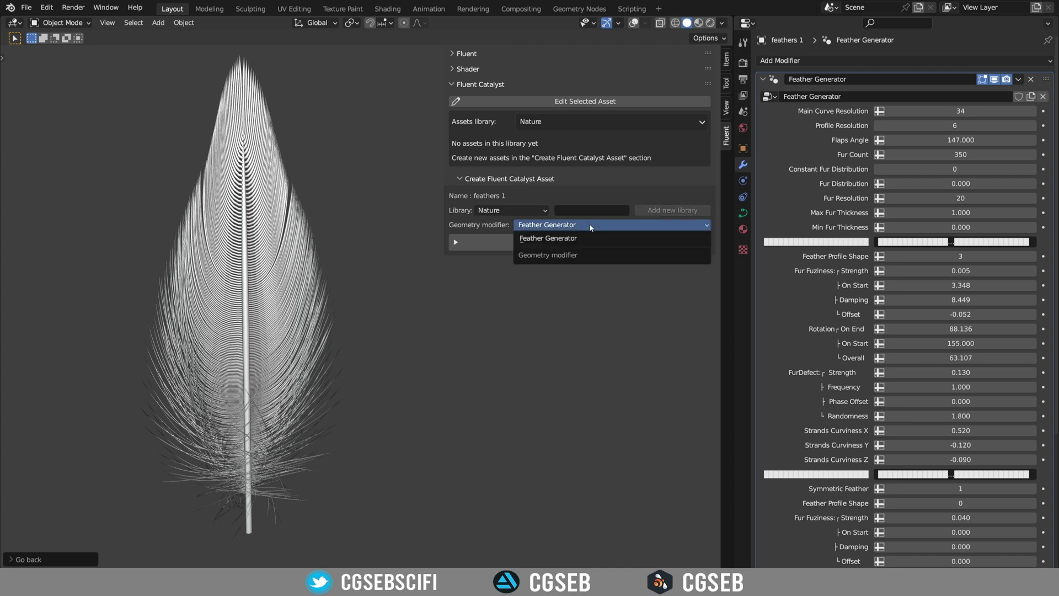
{"action": "left_click", "coordinate": [562, 241]}
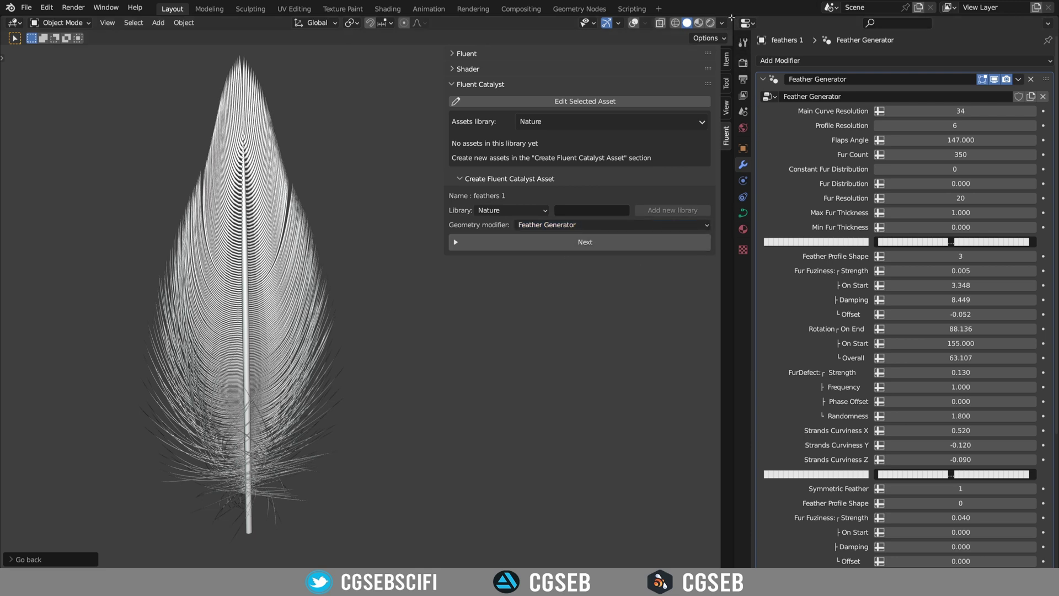
{"action": "left_click_drag", "start_coordinate": [727, 19], "coordinate": [269, 77]}
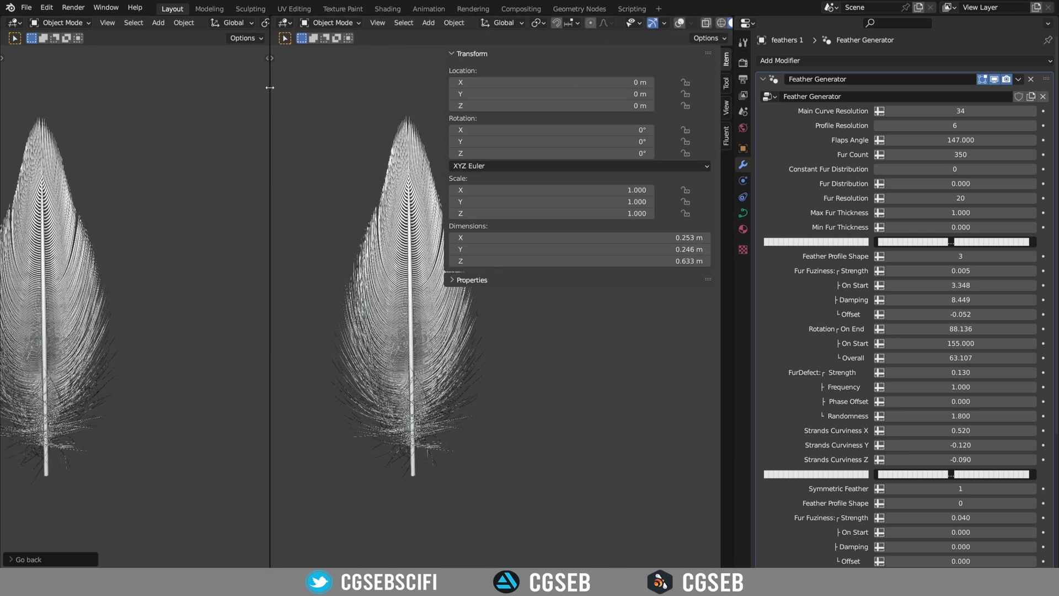
{"action": "left_click", "coordinate": [283, 22]}
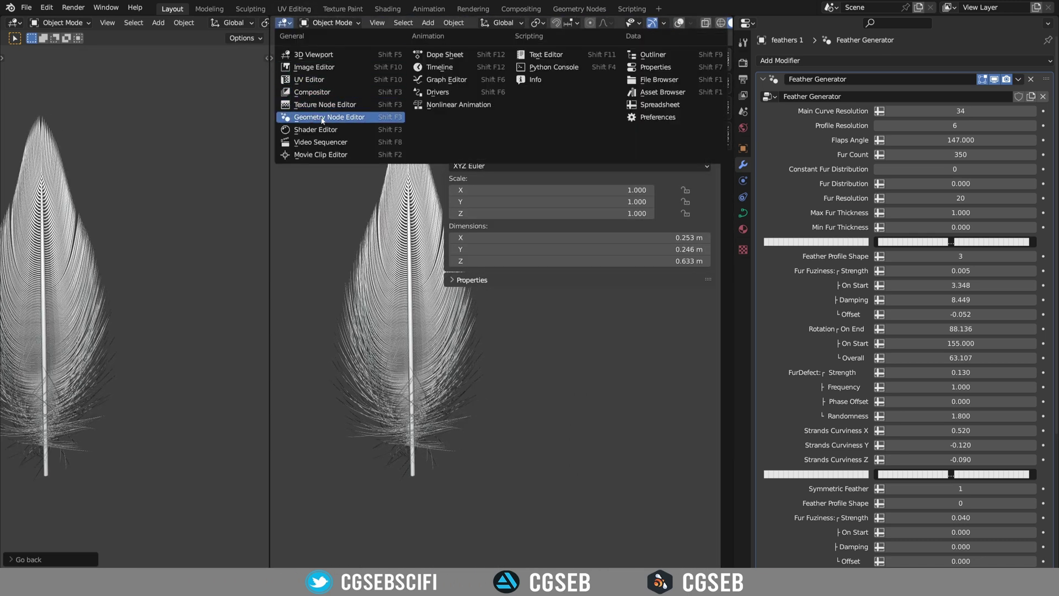
{"action": "left_click", "coordinate": [305, 118]}
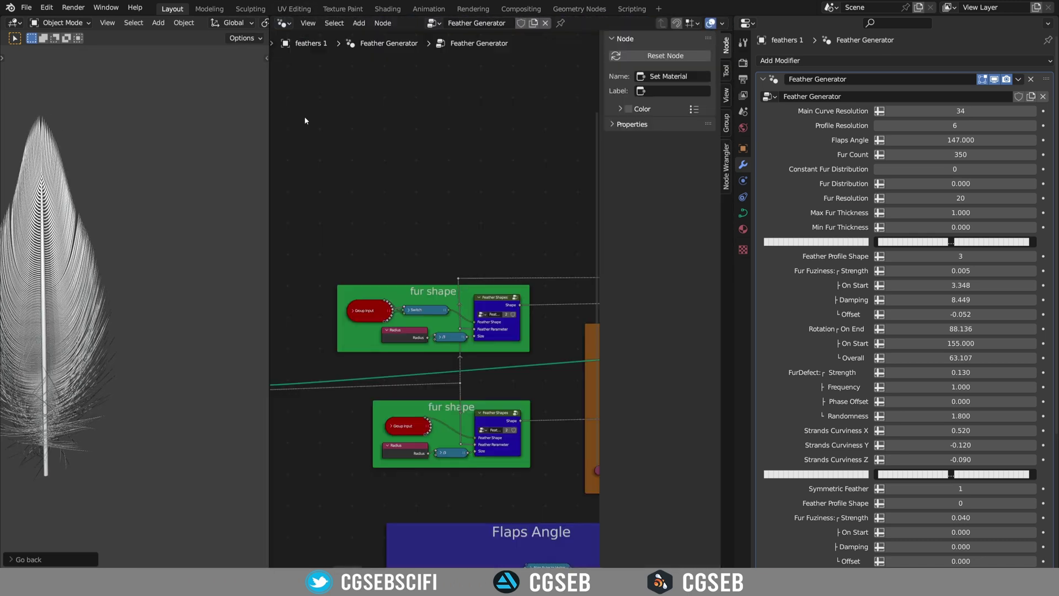
{"action": "left_click", "coordinate": [283, 23]}
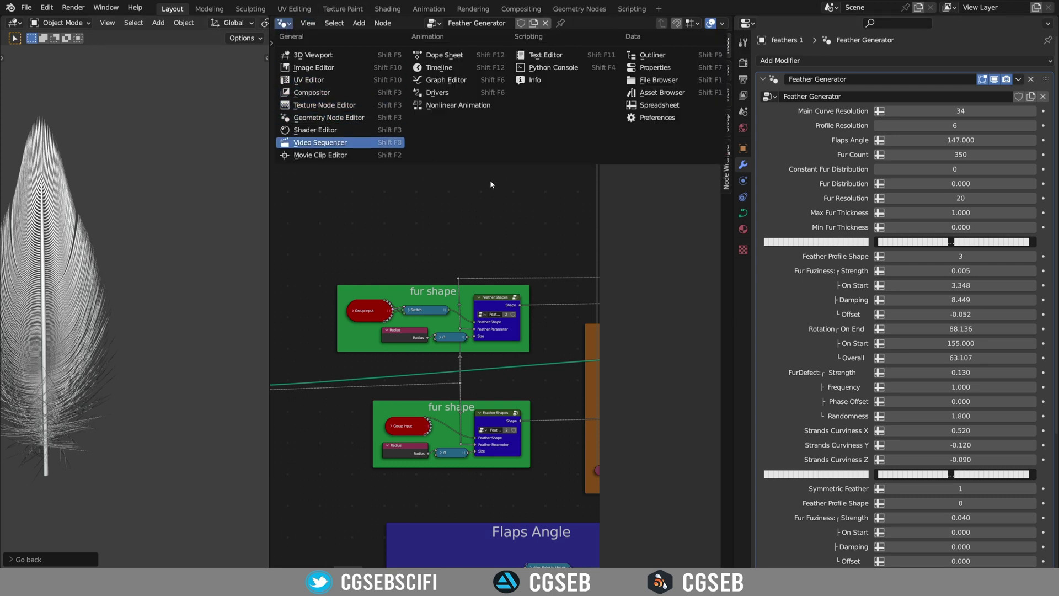
{"action": "left_click", "coordinate": [726, 125]}
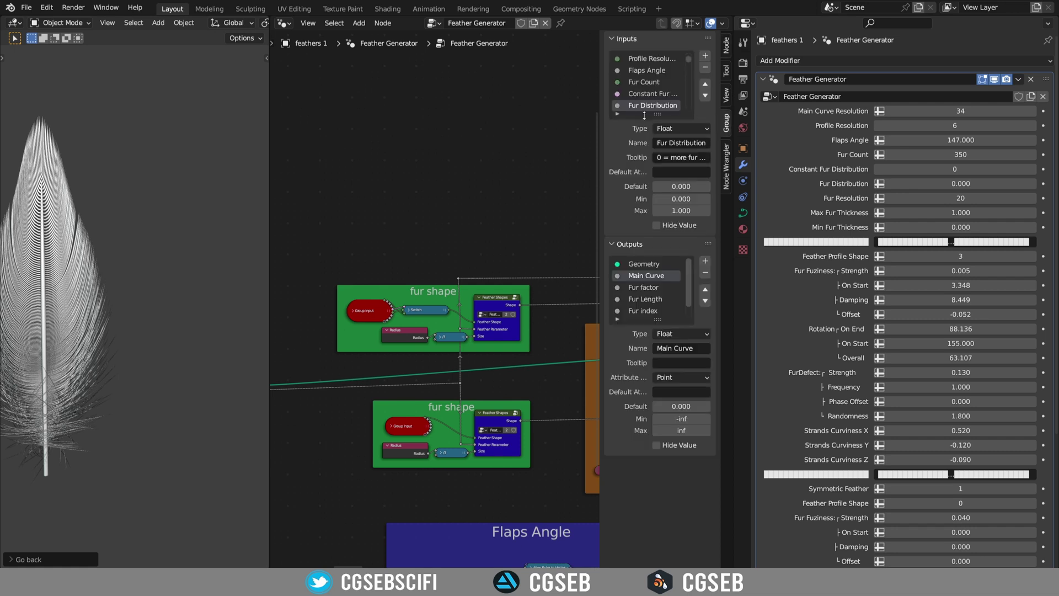
{"action": "left_click_drag", "start_coordinate": [643, 115], "coordinate": [644, 417]}
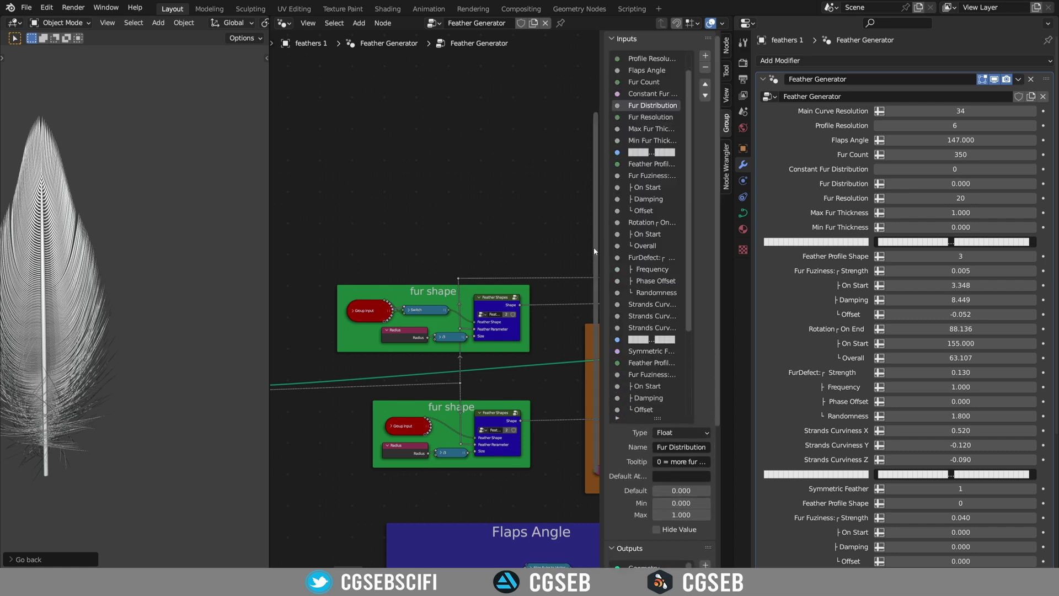
{"action": "scroll", "coordinate": [564, 229], "scroll_direction": "up", "scroll_amount": 1, "text": "shift"}
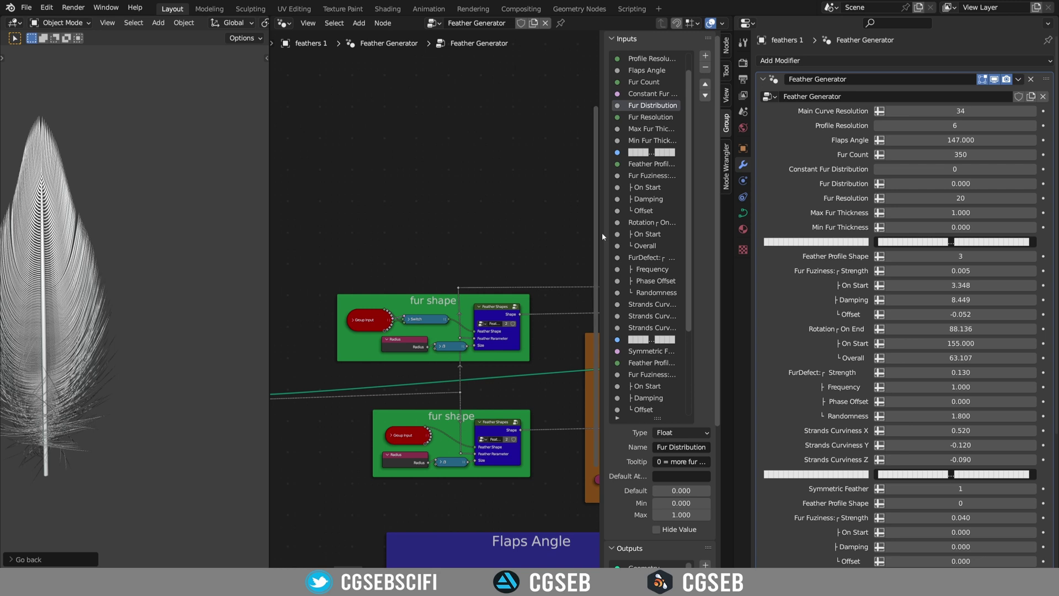
{"action": "left_click_drag", "start_coordinate": [603, 236], "coordinate": [473, 236]}
{"action": "left_click", "coordinate": [522, 70]}
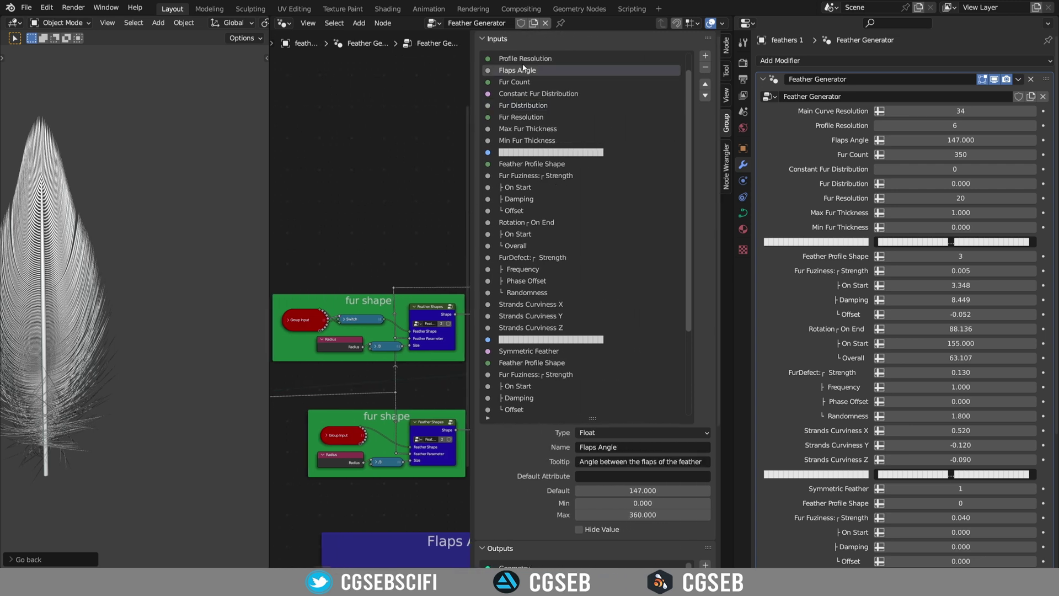
{"action": "scroll", "coordinate": [628, 346], "scroll_direction": "down", "scroll_amount": 6}
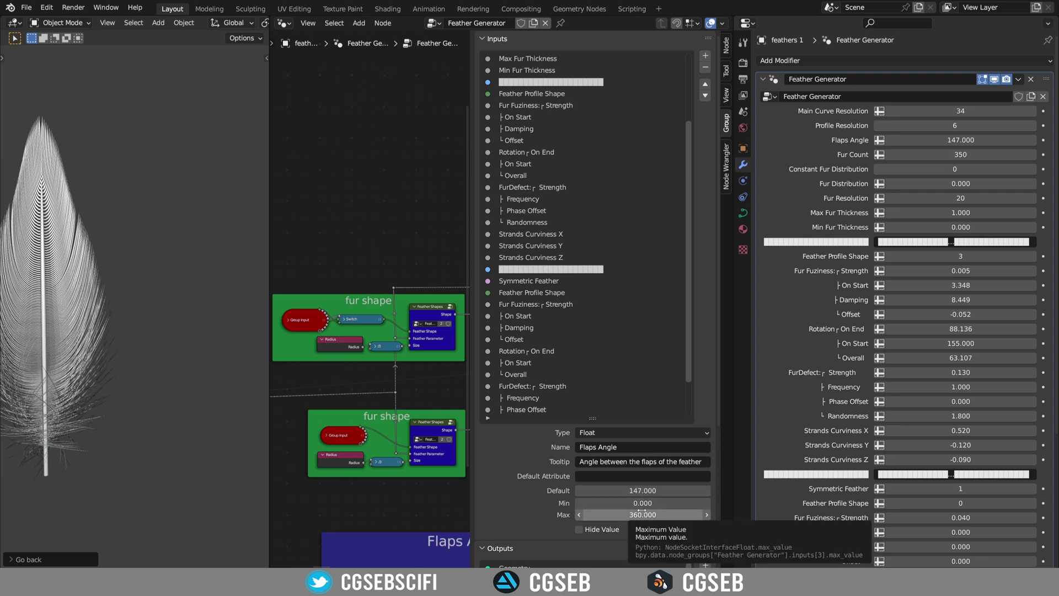
{"action": "scroll", "coordinate": [530, 138], "scroll_direction": "up", "scroll_amount": 3}
{"action": "left_click", "coordinate": [524, 82]}
{"action": "left_click", "coordinate": [545, 94]}
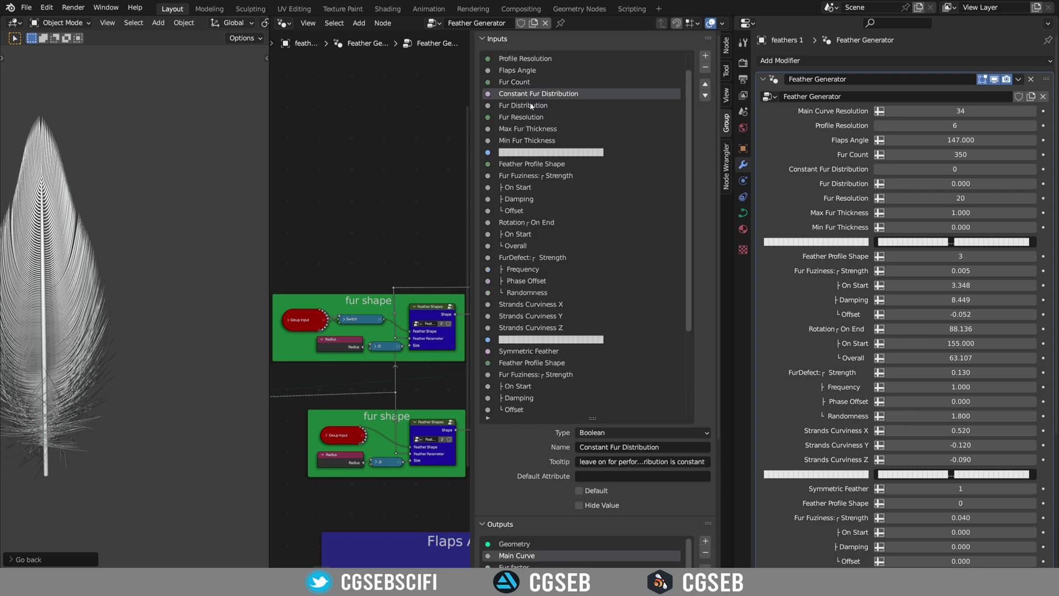
{"action": "left_click", "coordinate": [531, 106]}
{"action": "left_click", "coordinate": [527, 117]}
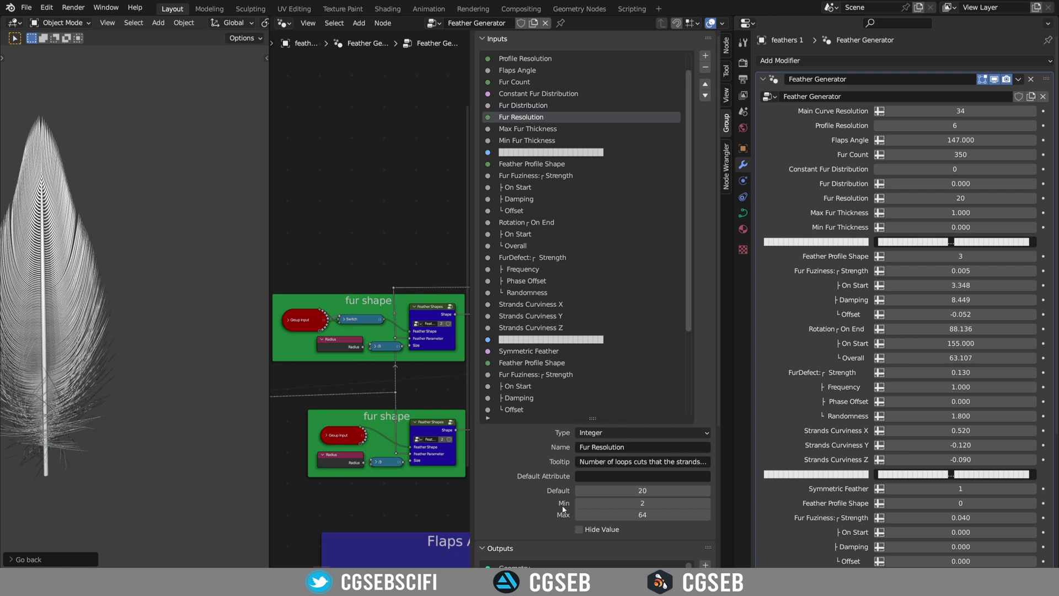
{"action": "right_click", "coordinate": [270, 253]}
{"action": "left_click", "coordinate": [270, 282]}
{"action": "left_click", "coordinate": [366, 282]}
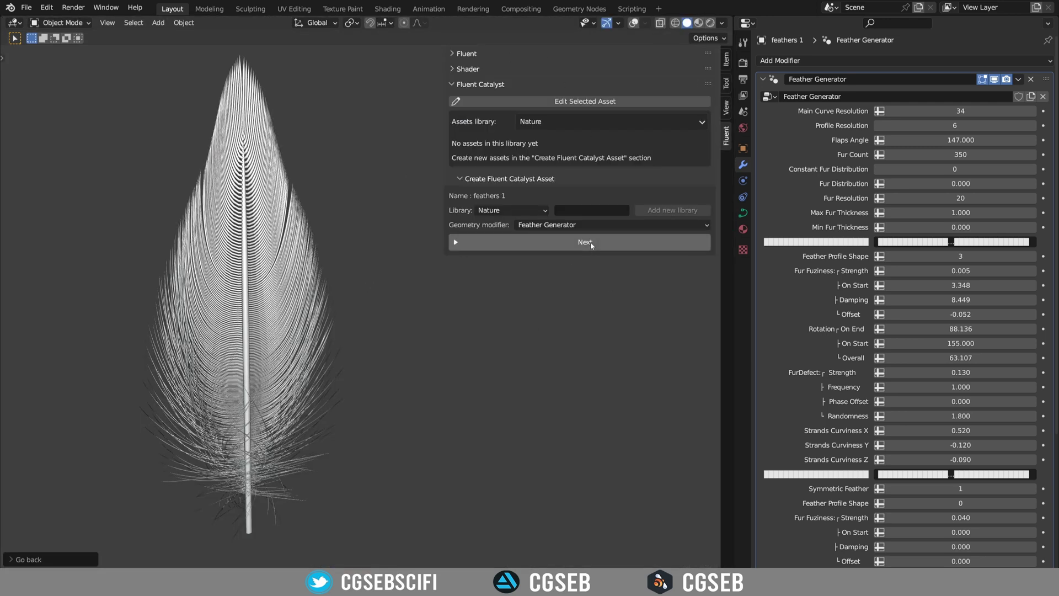
Begin the asset's input menu setup and hide the two blank separator rows.
{"action": "left_click", "coordinate": [623, 243]}
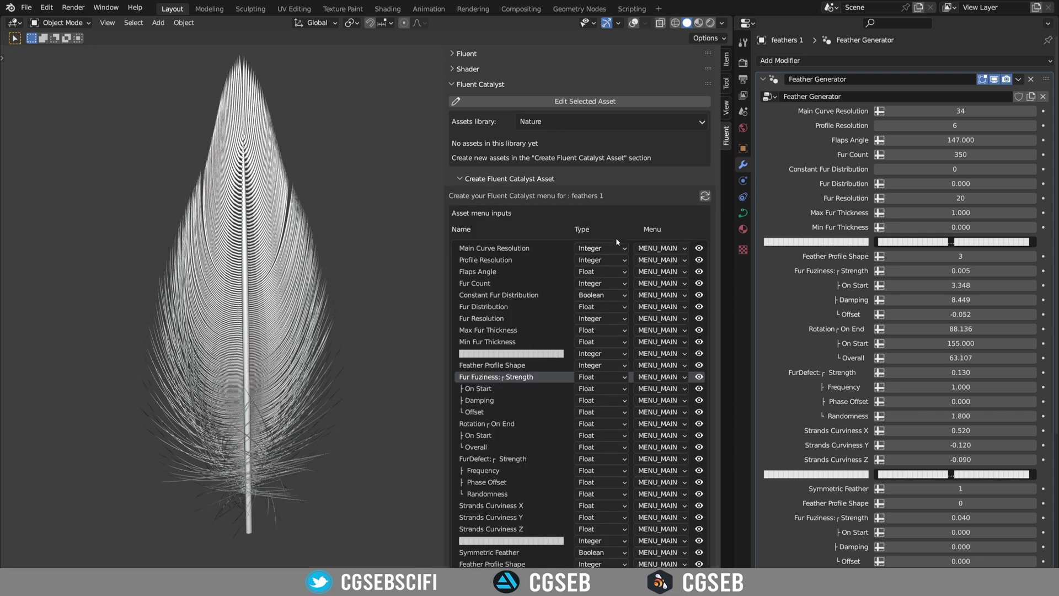
{"action": "scroll", "coordinate": [615, 237], "scroll_direction": "down", "scroll_amount": 2}
{"action": "scroll", "coordinate": [577, 215], "scroll_direction": "down", "scroll_amount": 4}
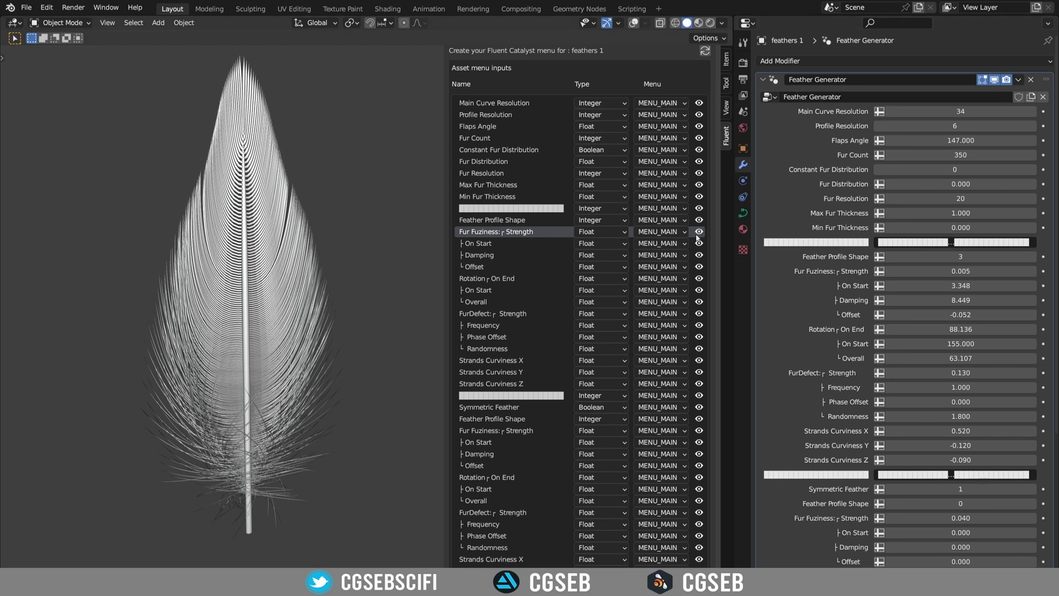
{"action": "left_click", "coordinate": [698, 209]}
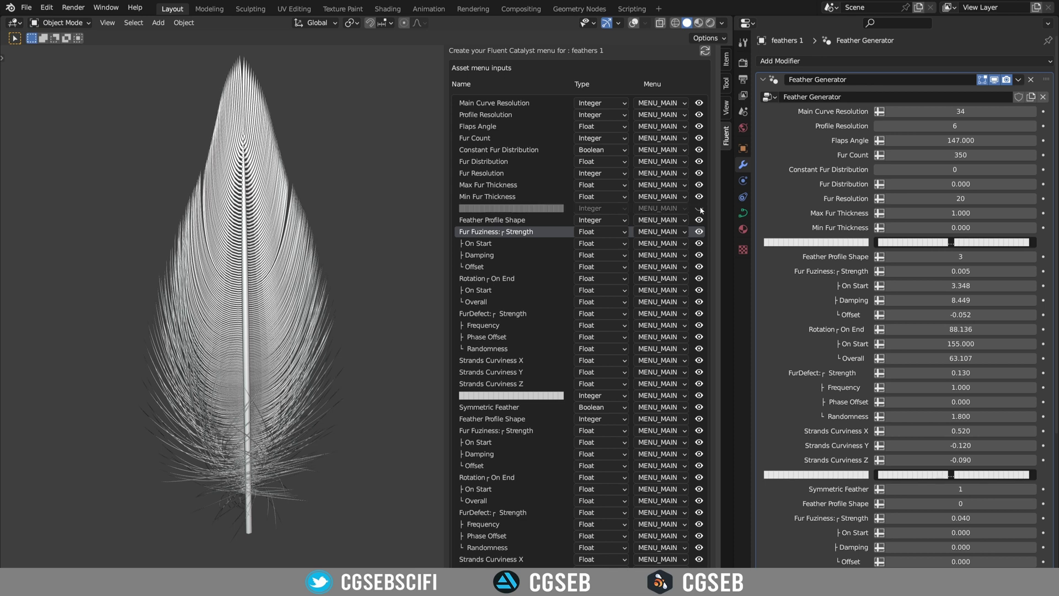
{"action": "left_click", "coordinate": [699, 395]}
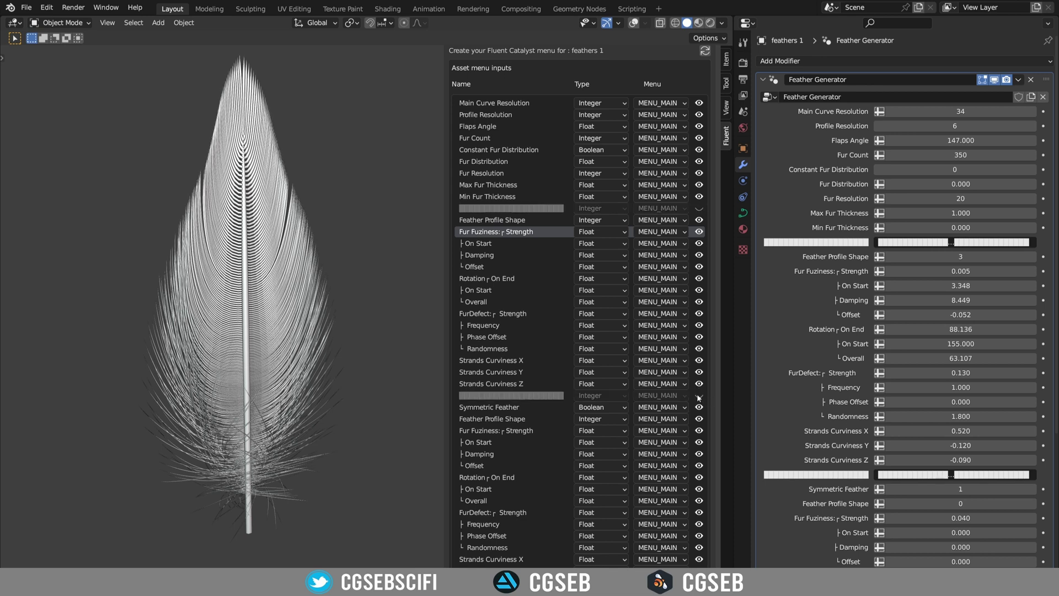
Hide the eleven duplicate lower inputs, from Symmetric Feather through Frequency.
{"action": "left_click", "coordinate": [698, 407]}
{"action": "left_click", "coordinate": [698, 419]}
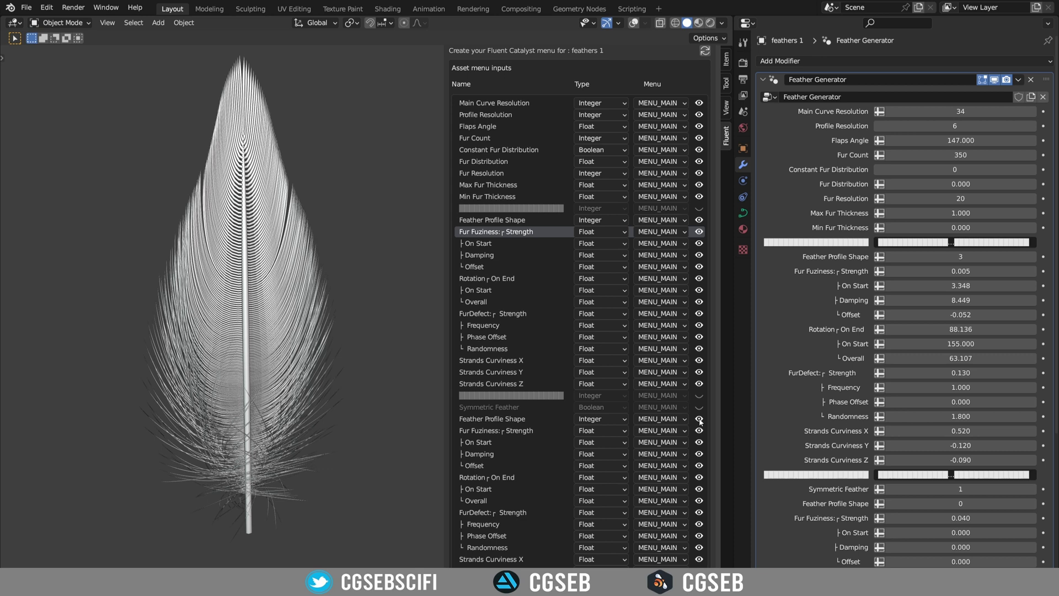
{"action": "left_click", "coordinate": [699, 430]}
{"action": "left_click", "coordinate": [698, 442]}
{"action": "left_click", "coordinate": [699, 454]}
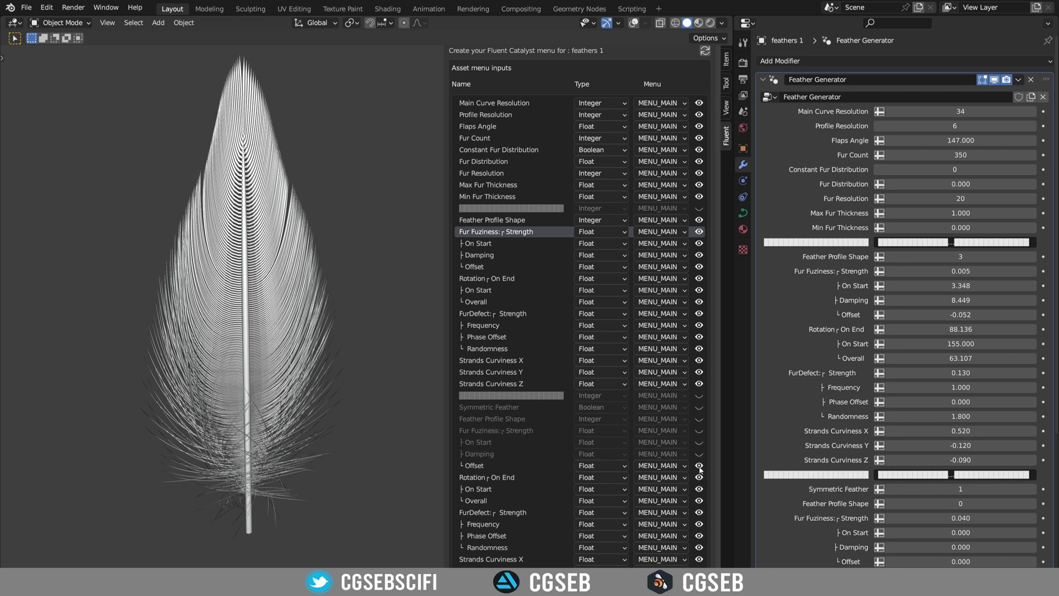
{"action": "left_click", "coordinate": [698, 465]}
{"action": "left_click", "coordinate": [699, 477]}
{"action": "left_click", "coordinate": [699, 489]}
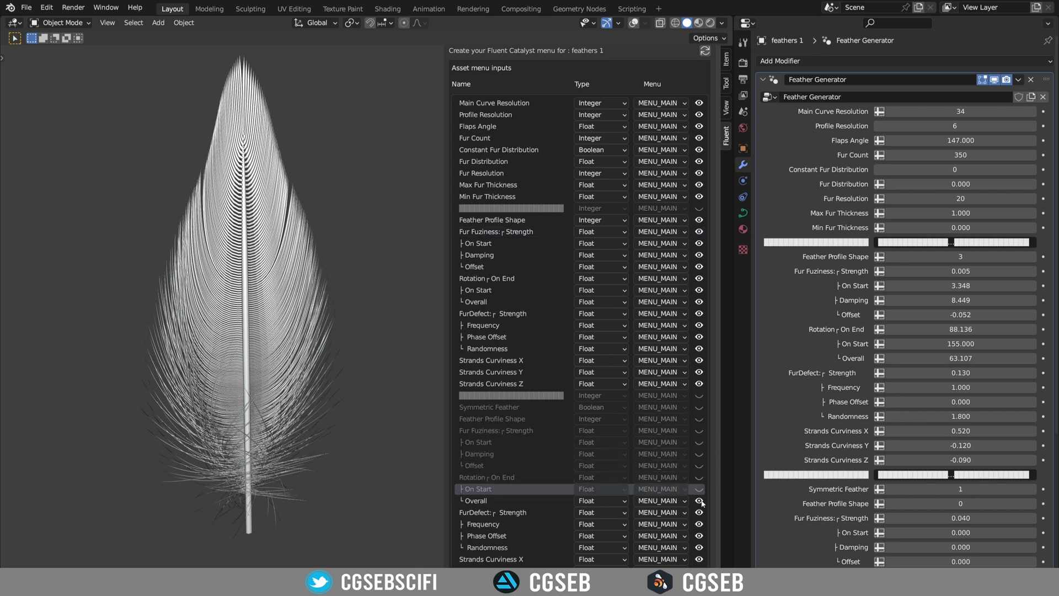
{"action": "left_click", "coordinate": [698, 501]}
{"action": "left_click", "coordinate": [698, 511]}
{"action": "left_click", "coordinate": [699, 524]}
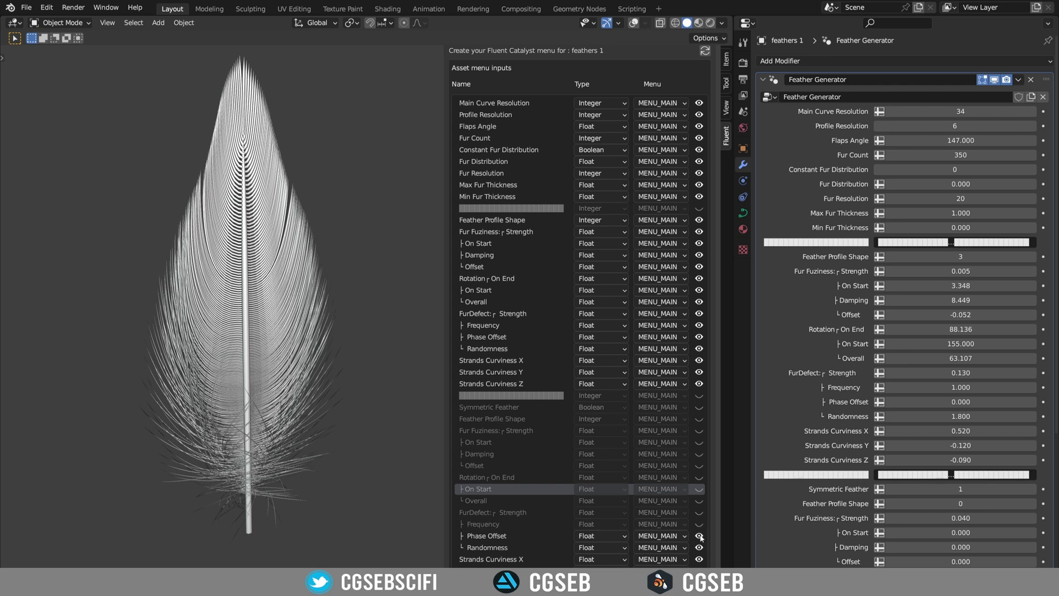
{"action": "scroll", "coordinate": [601, 122], "scroll_direction": "up", "scroll_amount": 3}
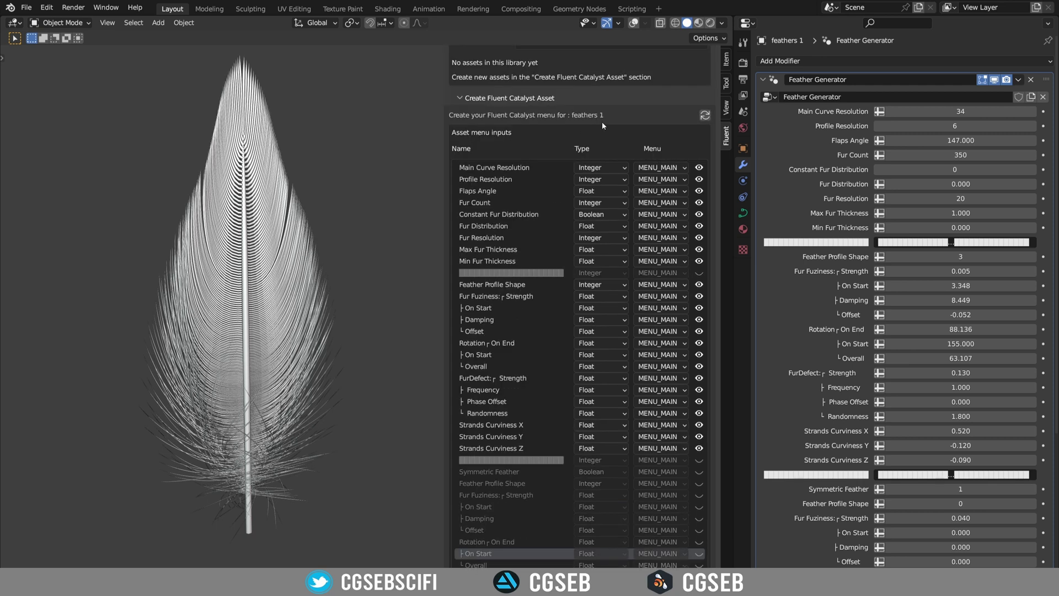
{"action": "left_click", "coordinate": [622, 170]}
Keep Main Curve Resolution in MENU_MAIN.
{"action": "left_click", "coordinate": [678, 167]}
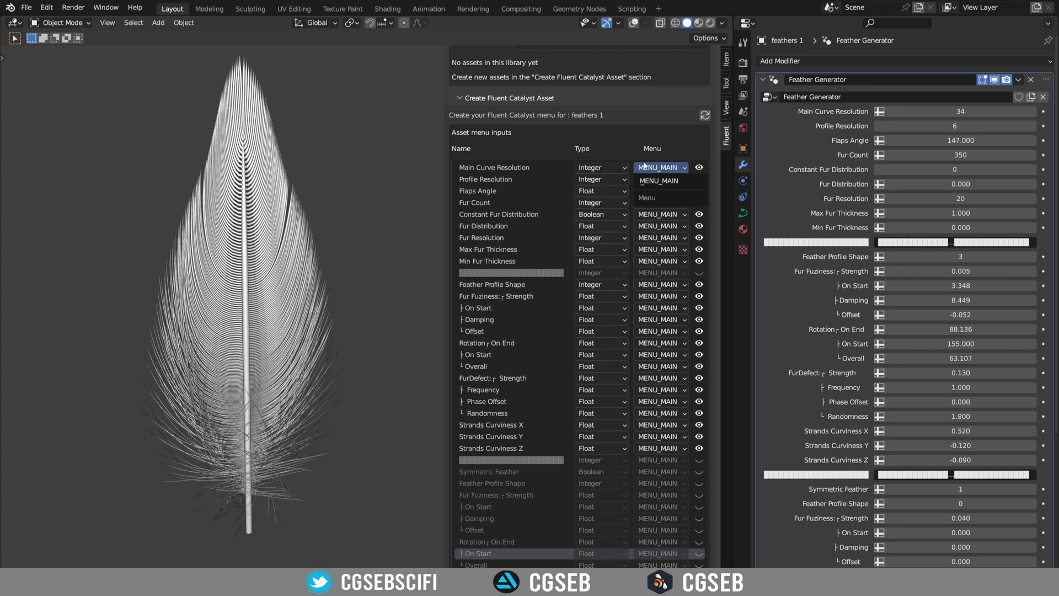
{"action": "left_click", "coordinate": [674, 168]}
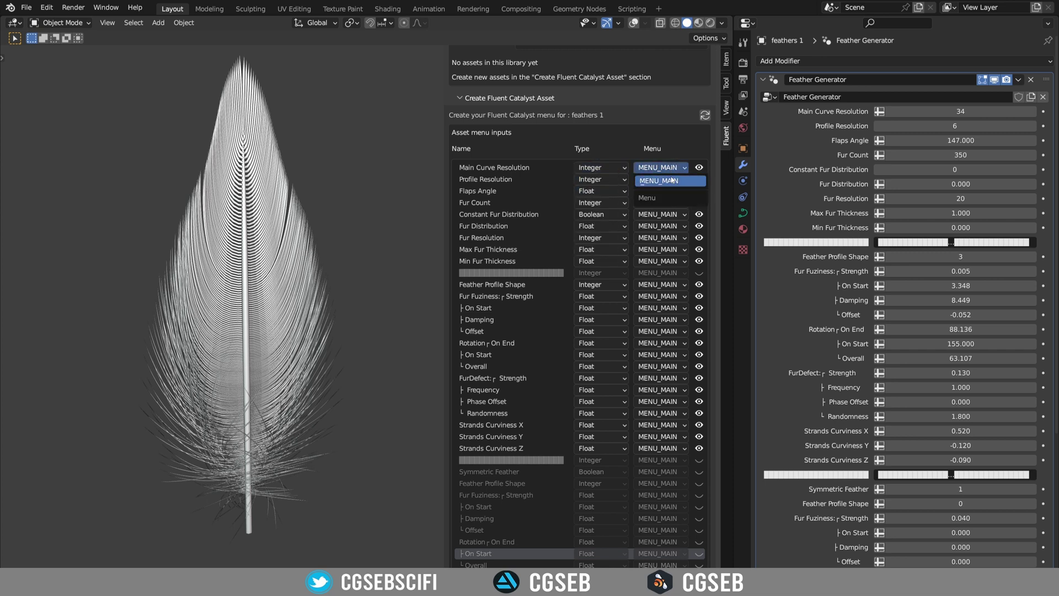
{"action": "left_click", "coordinate": [651, 180]}
{"action": "scroll", "coordinate": [620, 147], "scroll_direction": "down", "scroll_amount": 10}
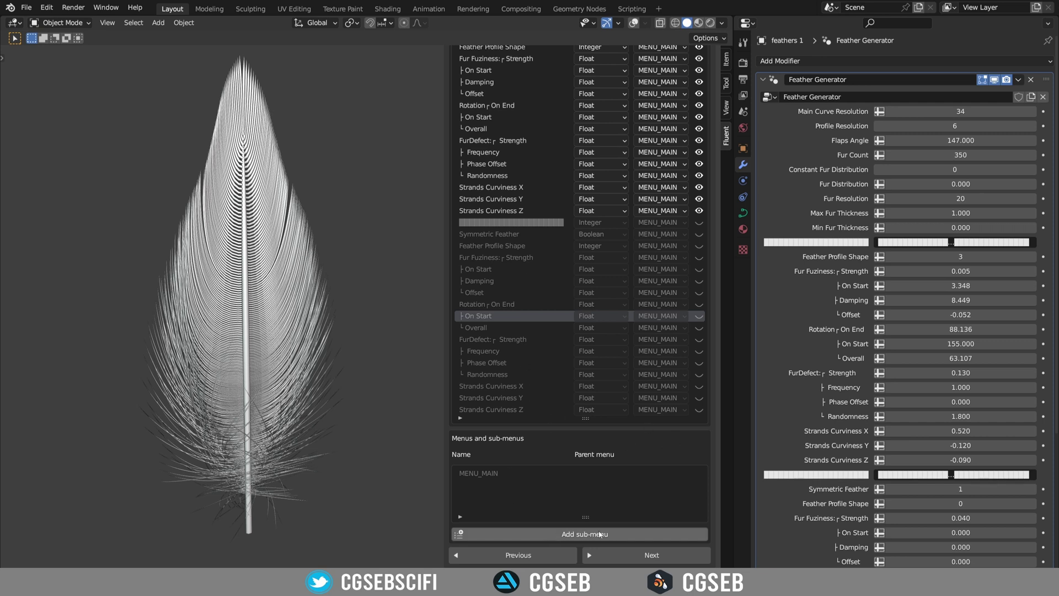
Add a submenu named 'Fur Fuzziness' with MENU_MAIN as its parent.
{"action": "left_click", "coordinate": [524, 533]}
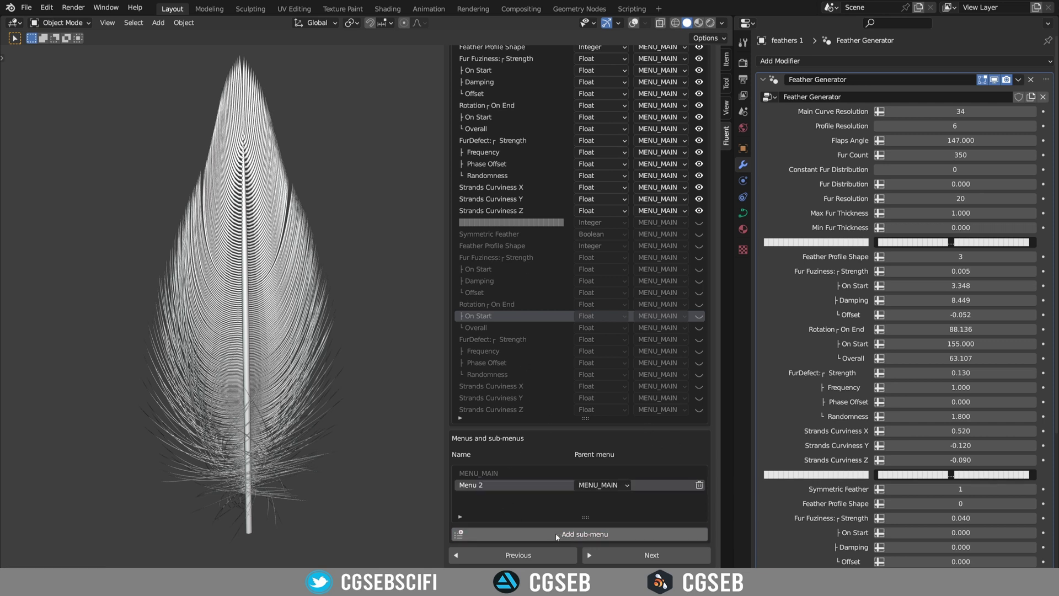
{"action": "left_click", "coordinate": [494, 487]}
{"action": "double_click", "coordinate": [490, 486]}
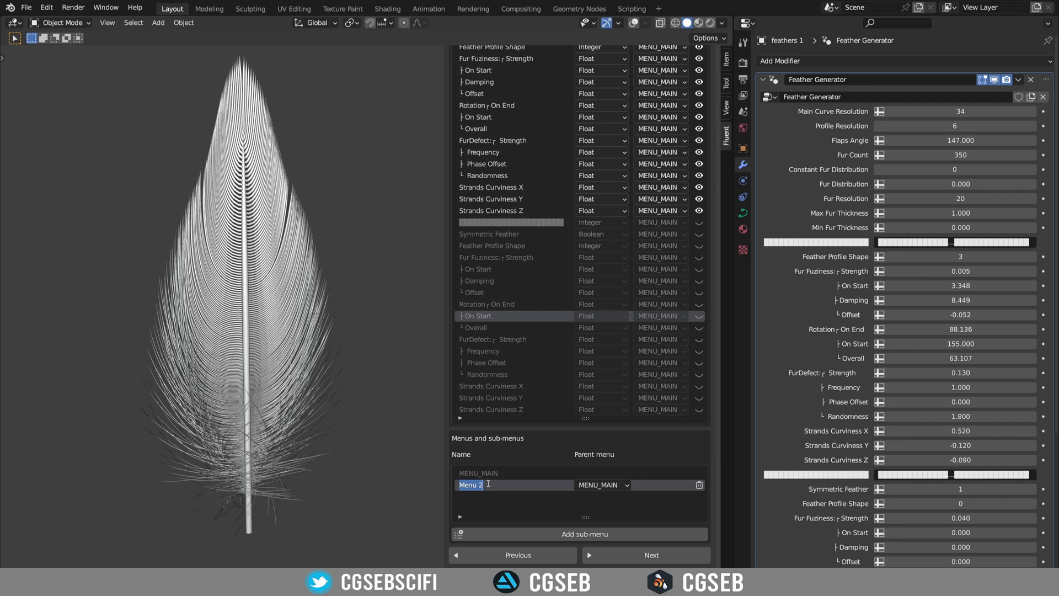
{"action": "type", "text": "Fur Fuzziness"}
{"action": "key", "text": "Return"}
{"action": "left_click", "coordinate": [626, 486]}
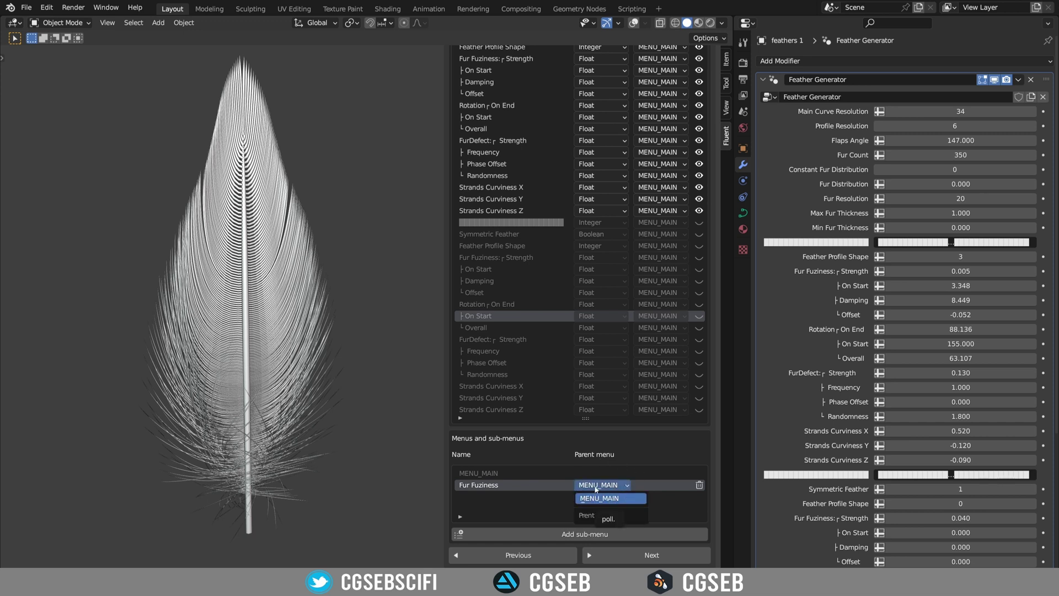
{"action": "left_click", "coordinate": [600, 498]}
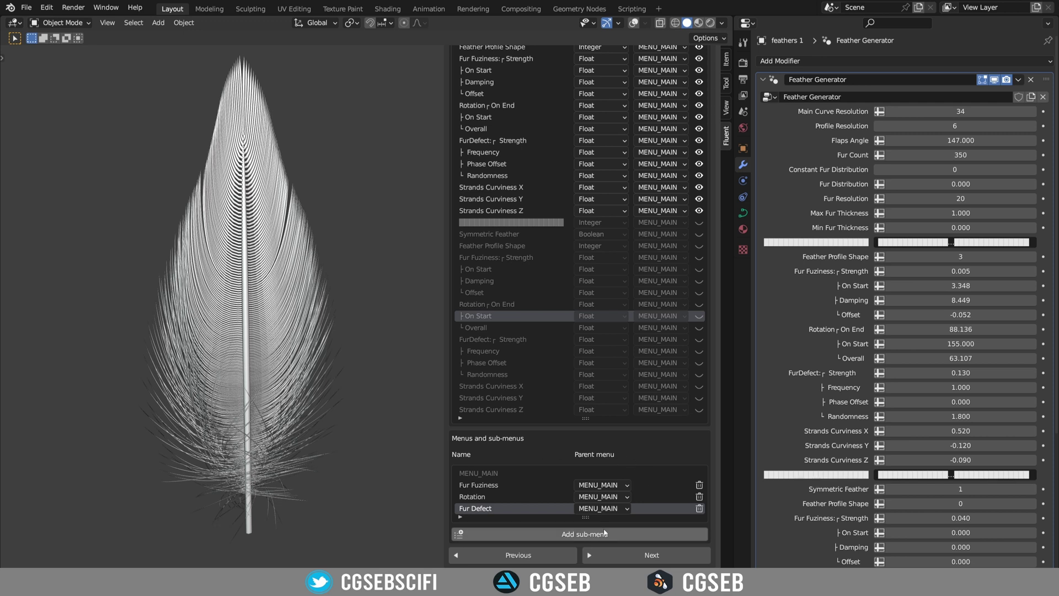
{"action": "scroll", "coordinate": [673, 289], "scroll_direction": "up", "scroll_amount": 5}
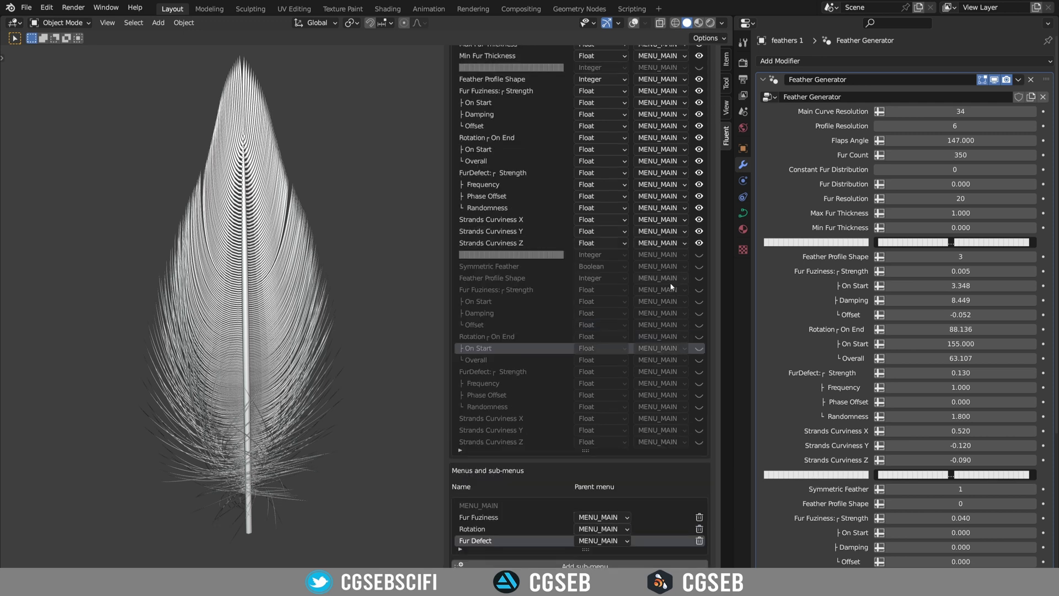
{"action": "scroll", "coordinate": [645, 307], "scroll_direction": "up", "scroll_amount": 4}
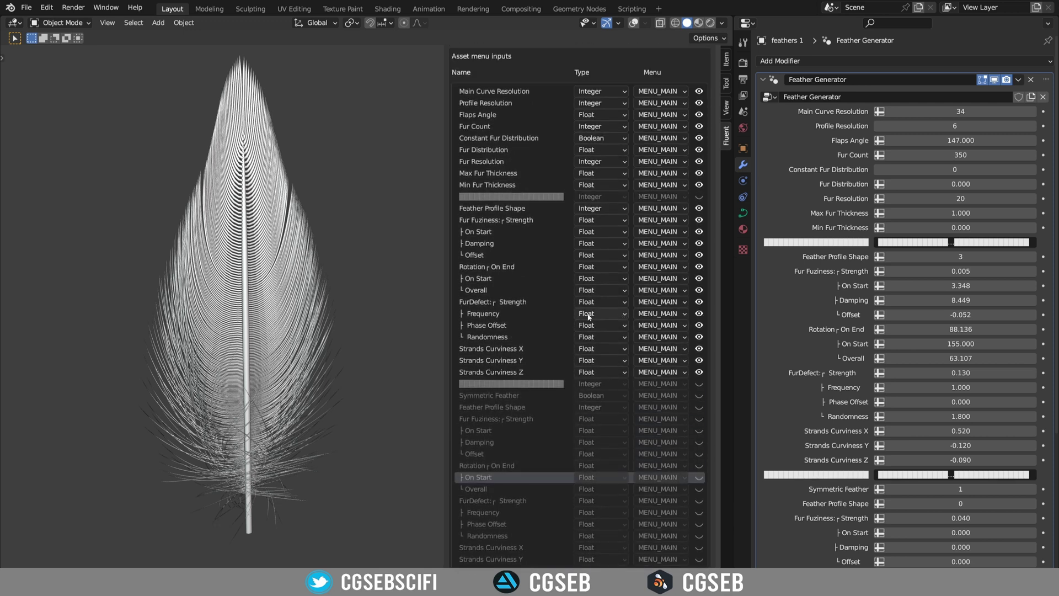
{"action": "scroll", "coordinate": [552, 309], "scroll_direction": "up", "scroll_amount": 3}
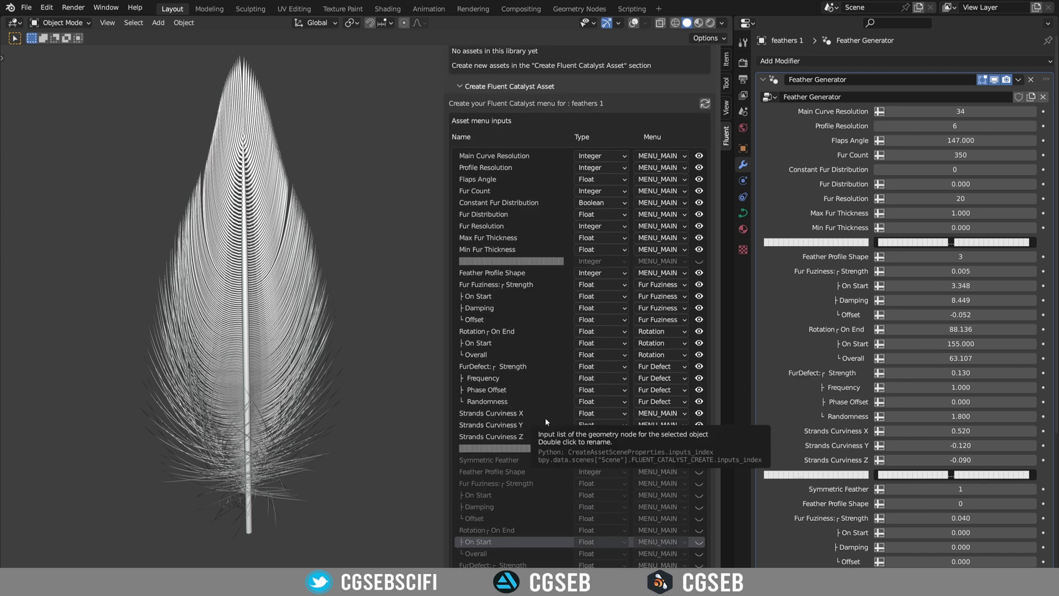
{"action": "scroll", "coordinate": [546, 386], "scroll_direction": "down", "scroll_amount": 2}
{"action": "scroll", "coordinate": [545, 386], "scroll_direction": "down", "scroll_amount": 8}
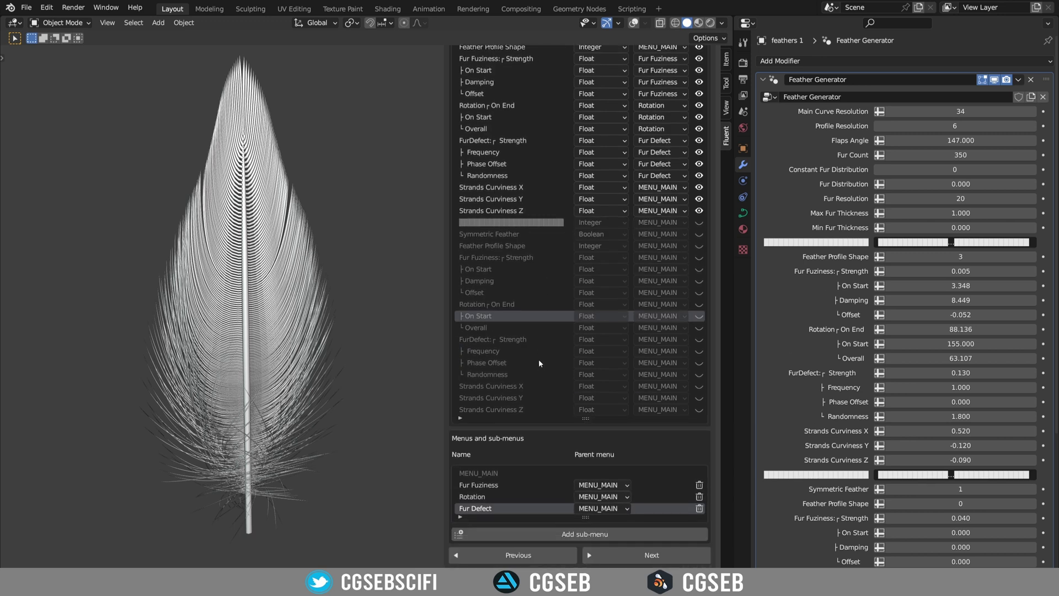
Advance to the feather's preview render settings and leave Use asset materials switched on.
{"action": "left_click", "coordinate": [638, 556]}
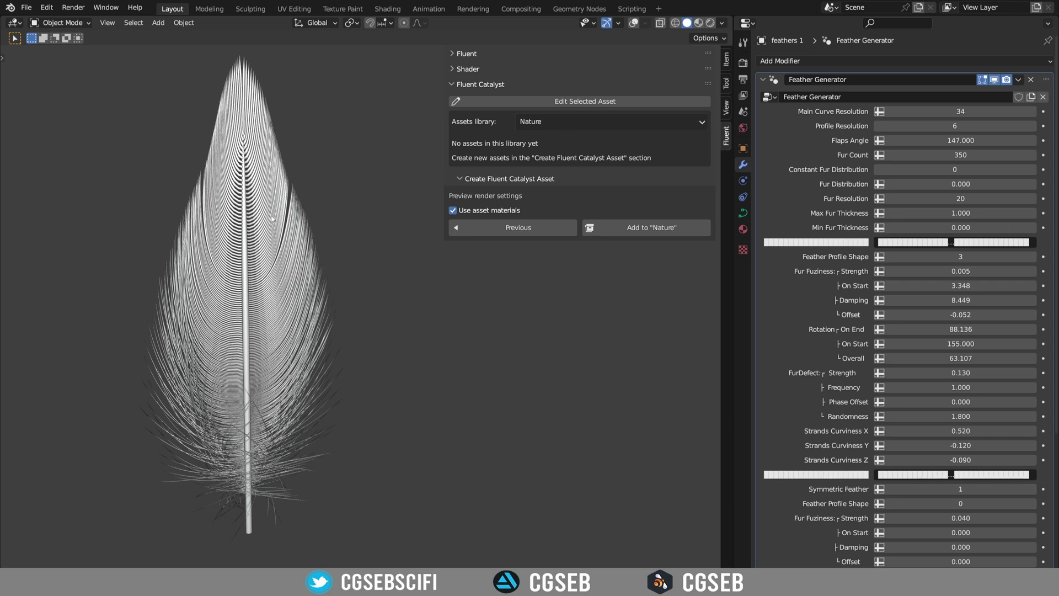
{"action": "left_click", "coordinate": [453, 210]}
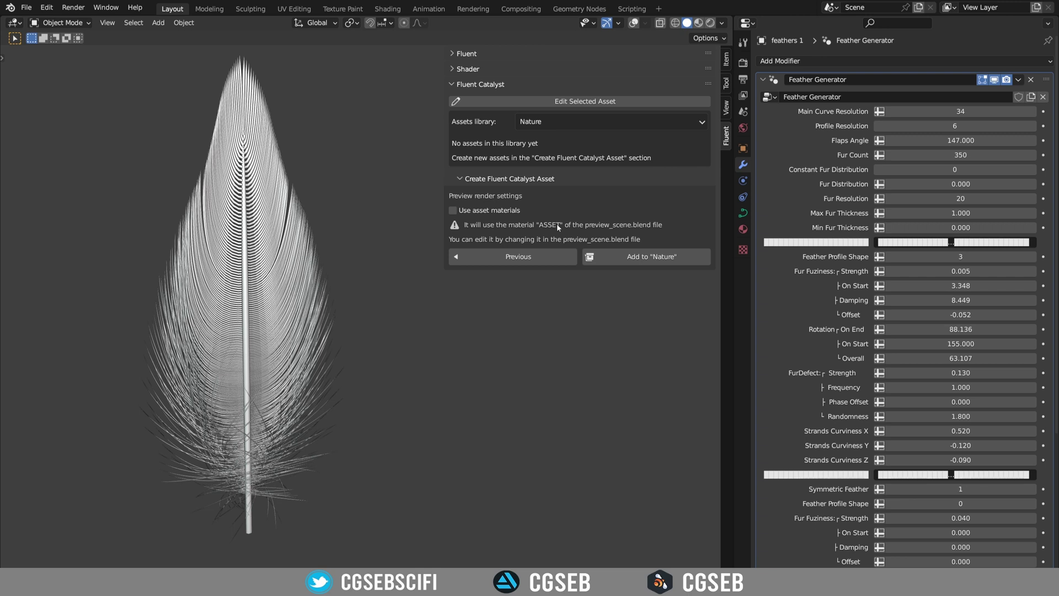
{"action": "left_click", "coordinate": [502, 210]}
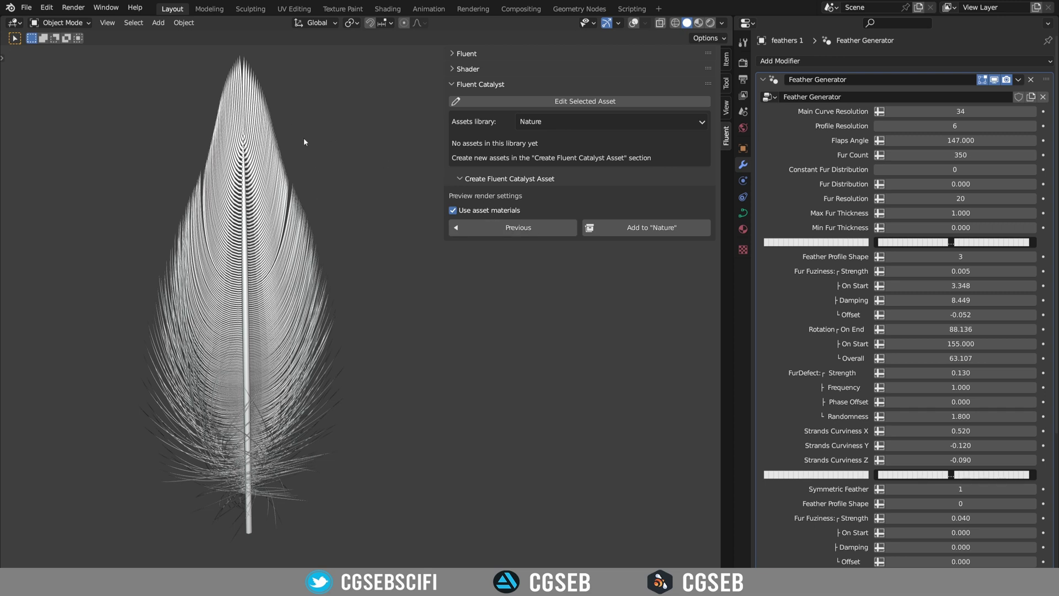
Add the feather to the Nature library, check its preview thumbnail, then edit feathers 1.
{"action": "left_click", "coordinate": [627, 229]}
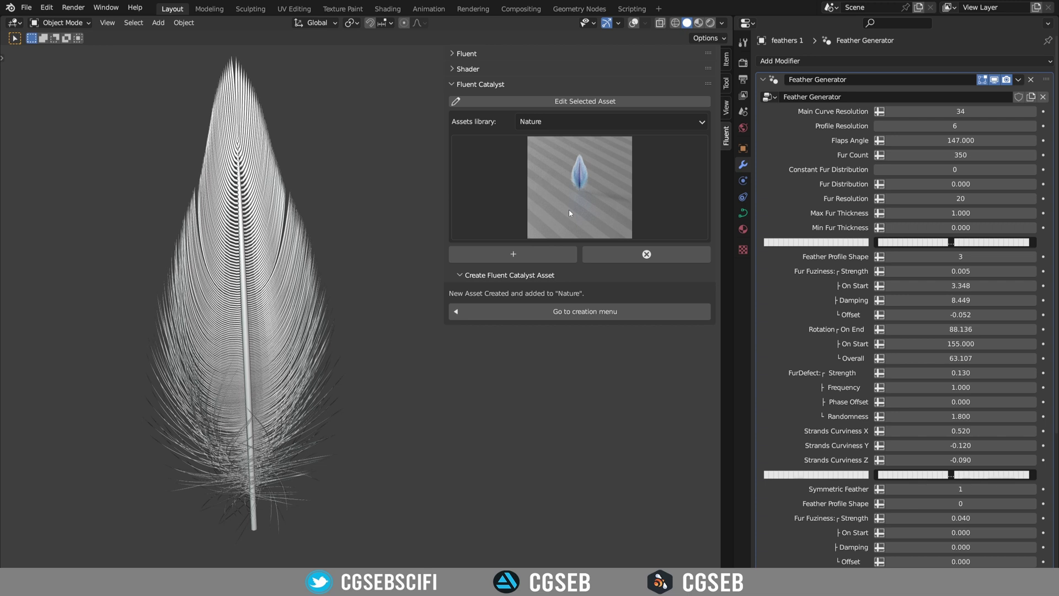
{"action": "left_click", "coordinate": [573, 177]}
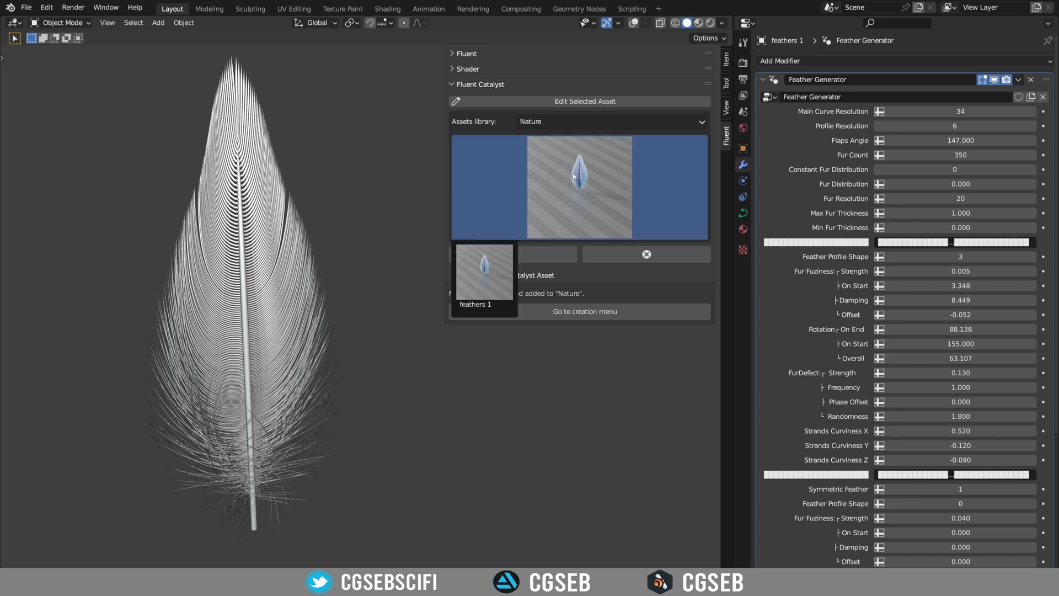
{"action": "left_click", "coordinate": [537, 122]}
{"action": "left_click", "coordinate": [484, 132]}
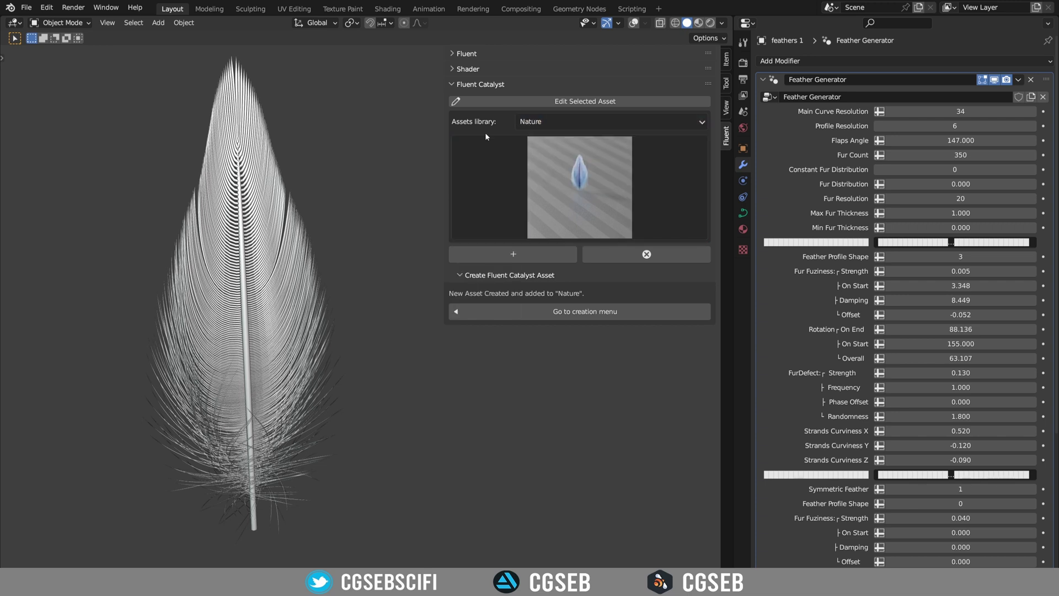
{"action": "left_click", "coordinate": [540, 102]}
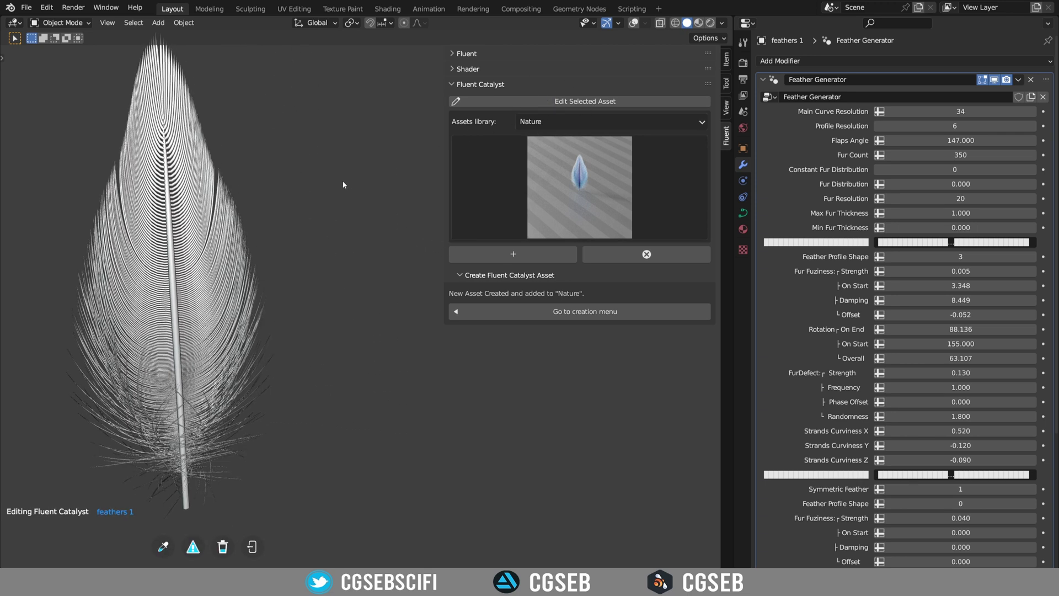
Open the feather's viewport parameter menu and review the Fur Fuzziness and Rotation submenus.
{"action": "right_click", "coordinate": [297, 121]}
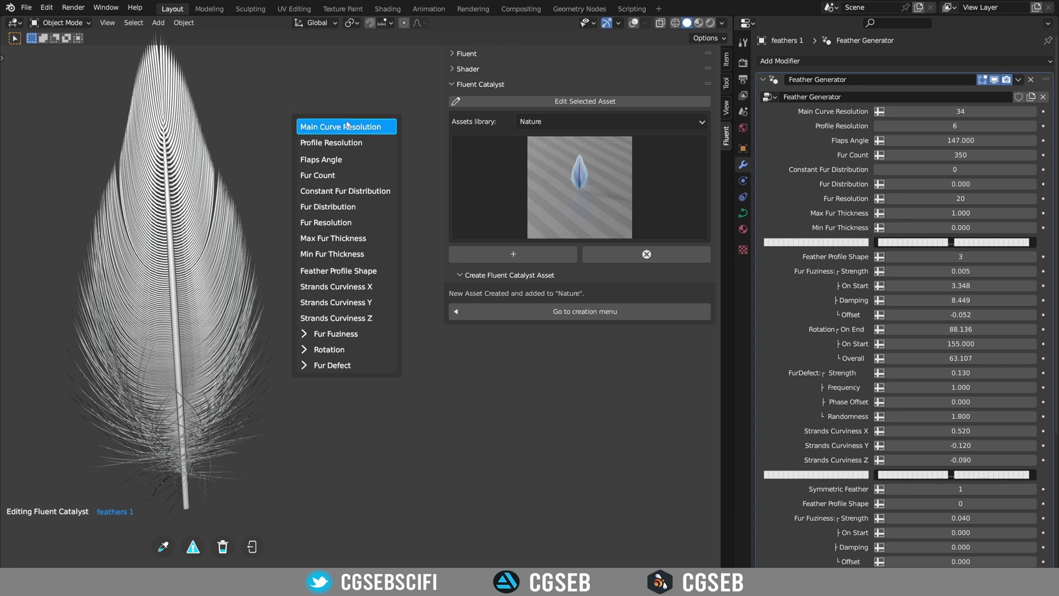
{"action": "left_click", "coordinate": [350, 334]}
{"action": "left_click", "coordinate": [347, 199]}
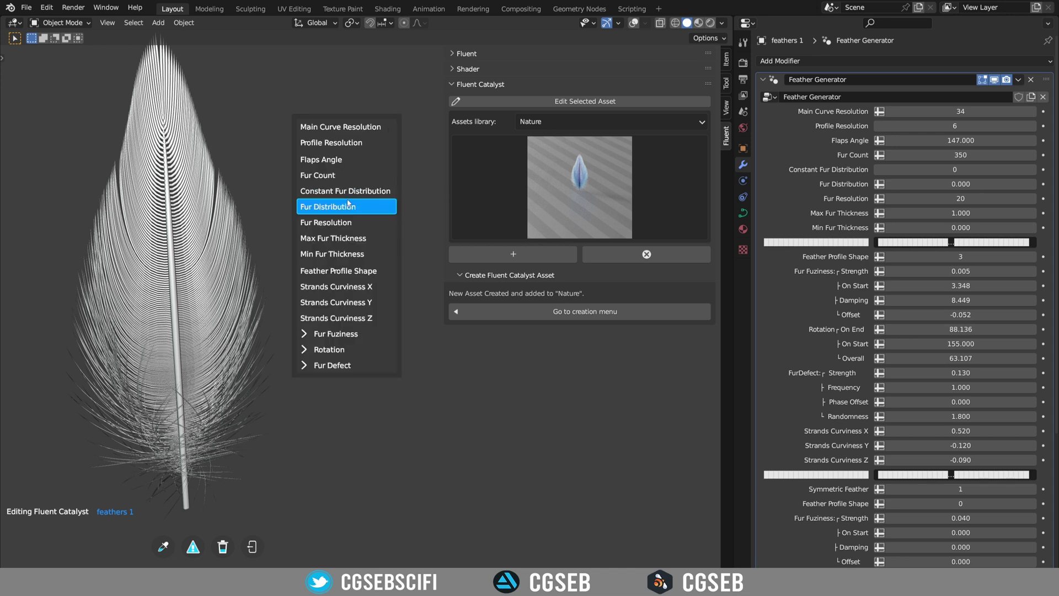
{"action": "left_click", "coordinate": [328, 349]}
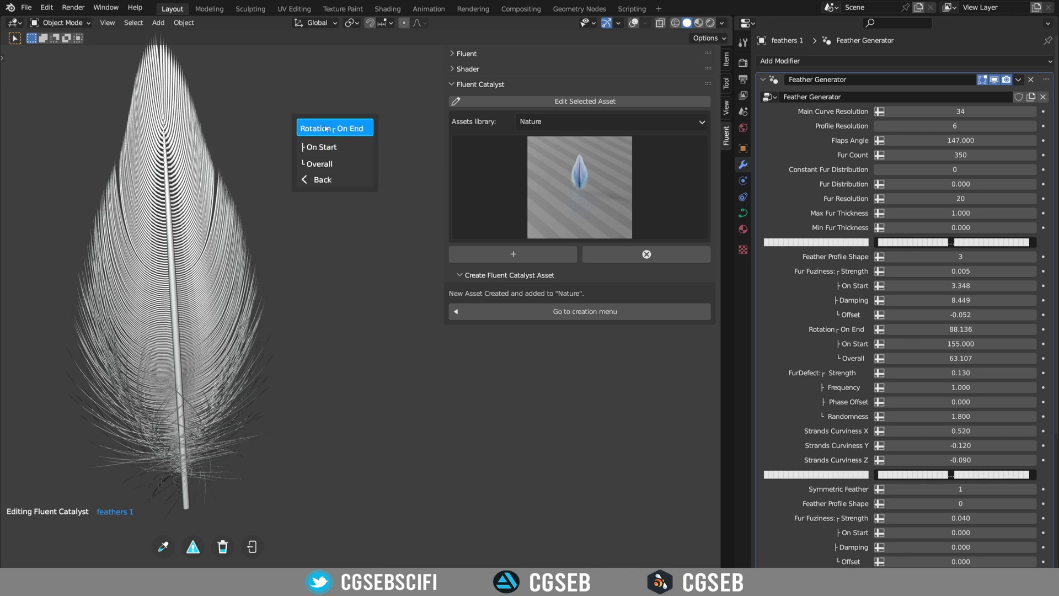
{"action": "left_click", "coordinate": [321, 179]}
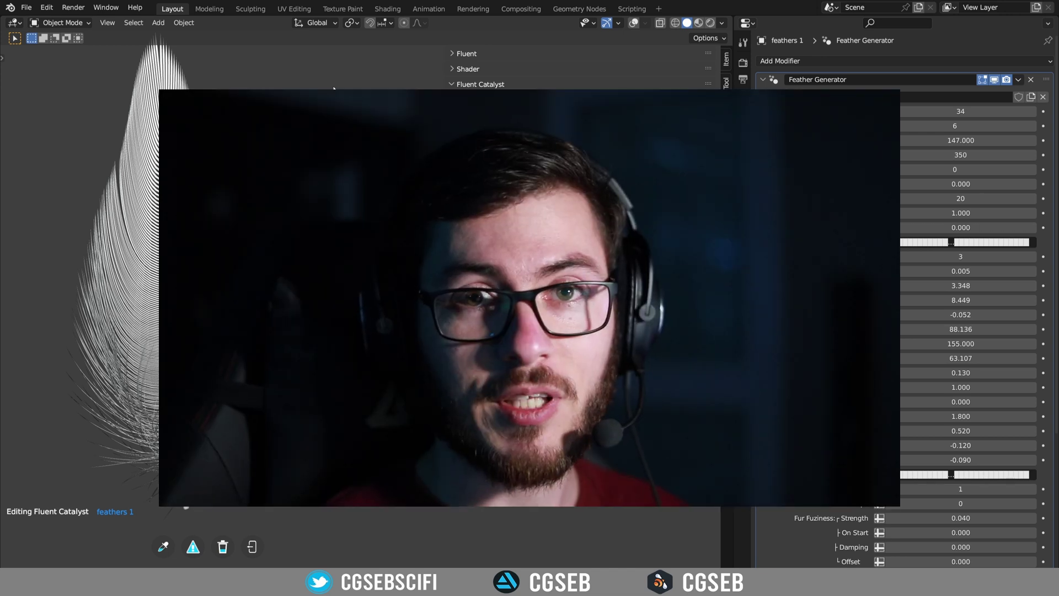